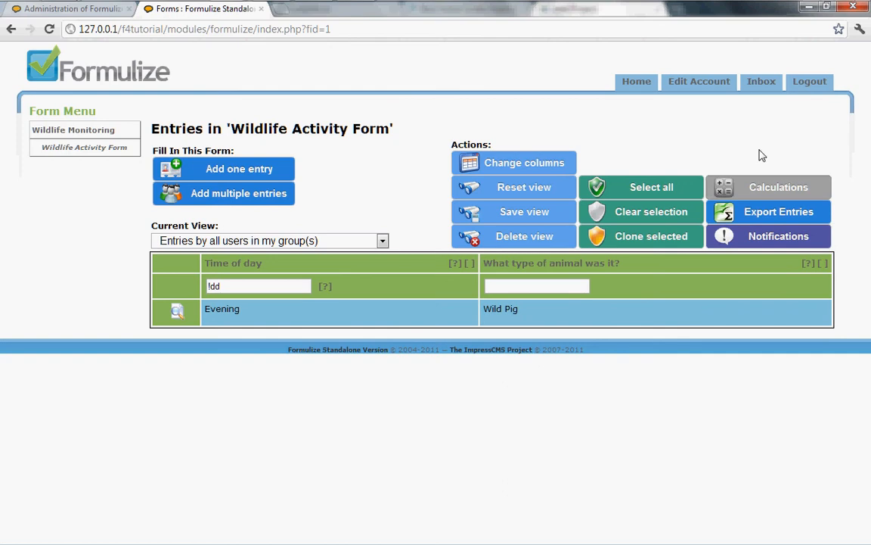
Log out of the current account and sign in as the other user with their username and account password.
left_click(809, 90)
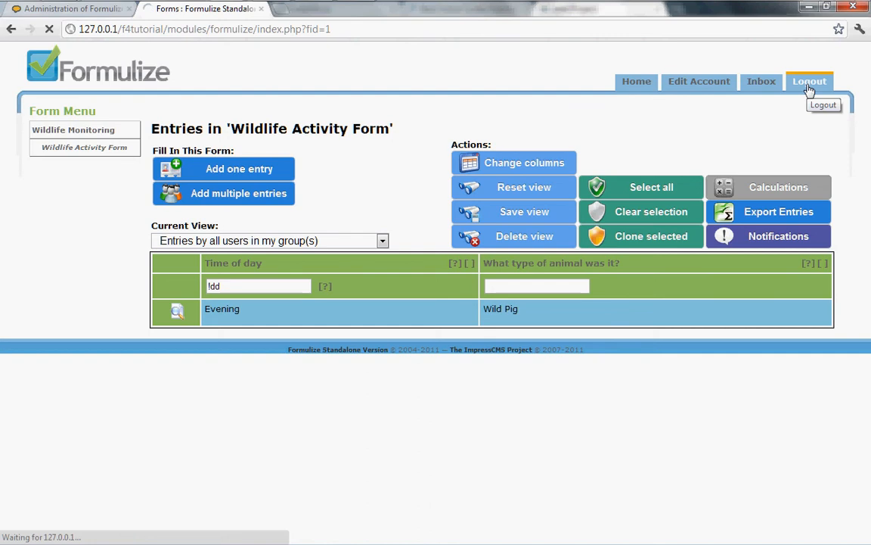
left_click(70, 140)
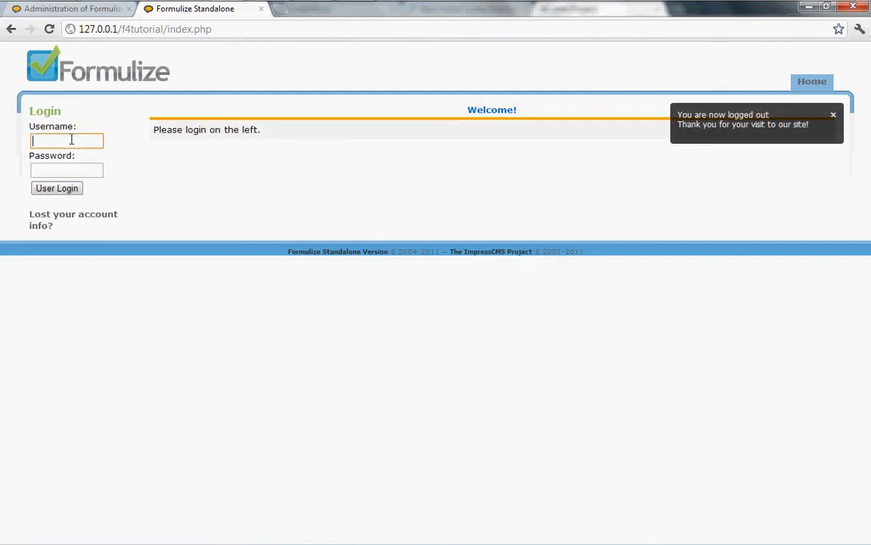
type("Simon")
key("Tab")
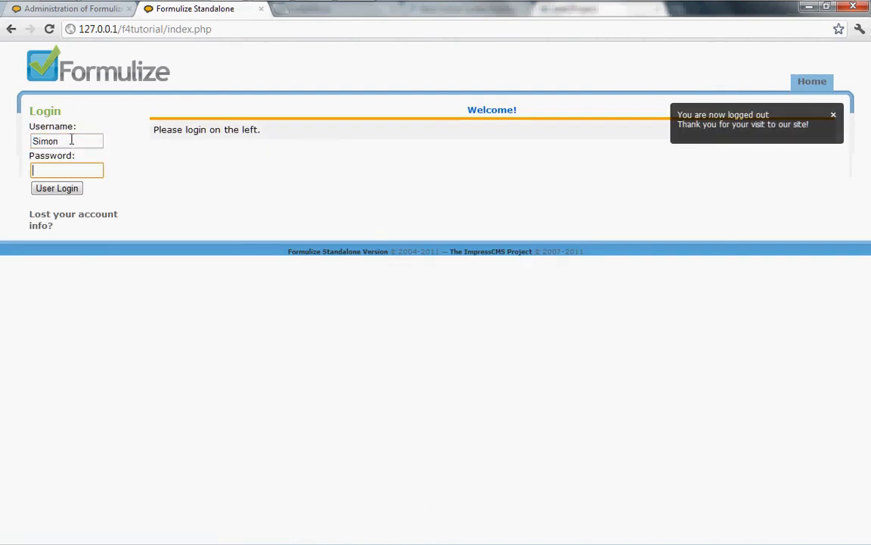
type("•••••")
key("Return")
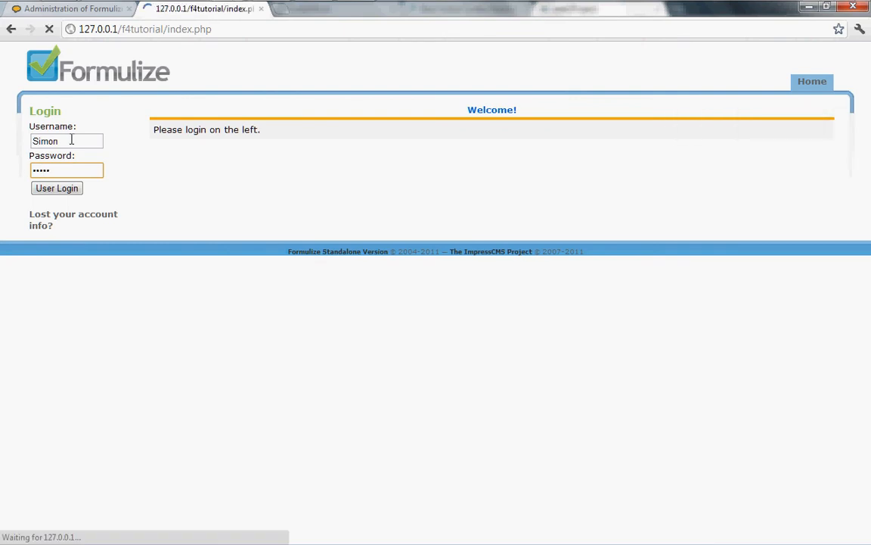
Open the data import window for the Wildlife Activity Form and review its instructions from template download to file upload.
left_click(73, 151)
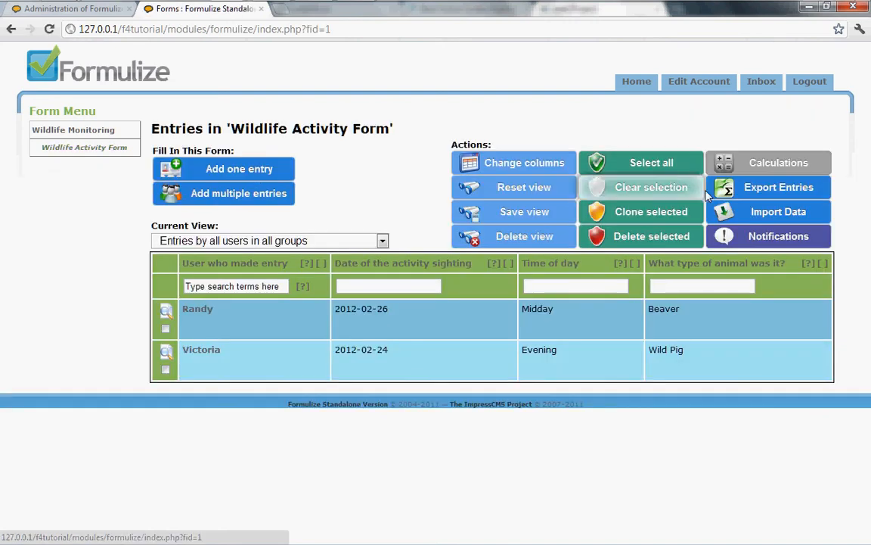
left_click(790, 216)
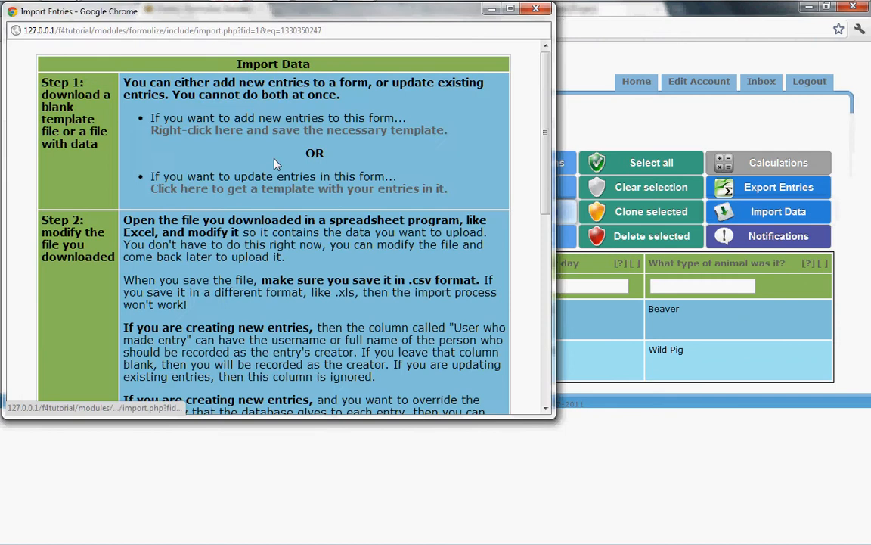
left_click_drag(552, 144, 550, 112)
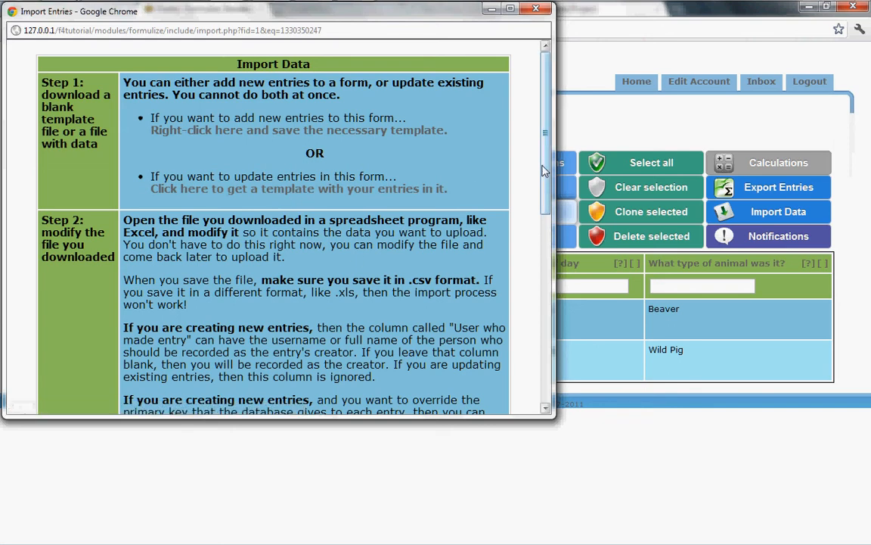
left_click_drag(545, 170, 551, 249)
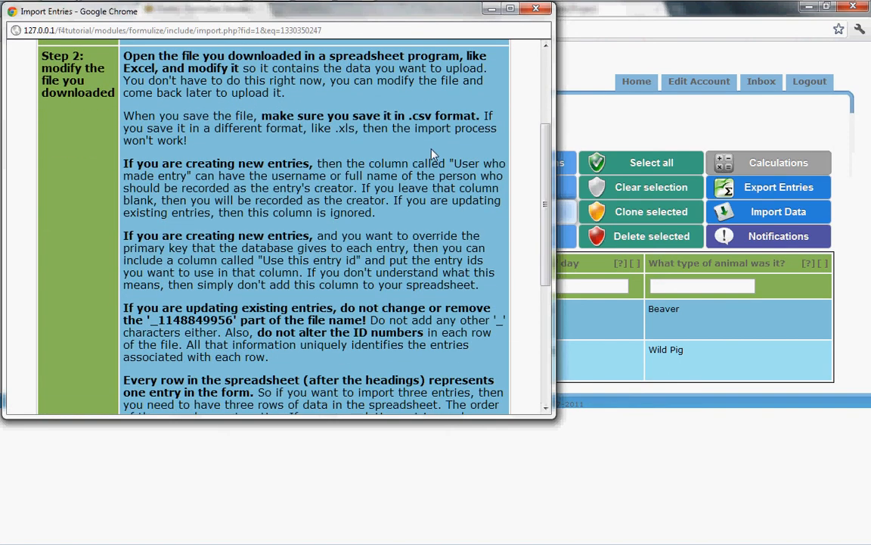
scroll(490, 249, "down", 3)
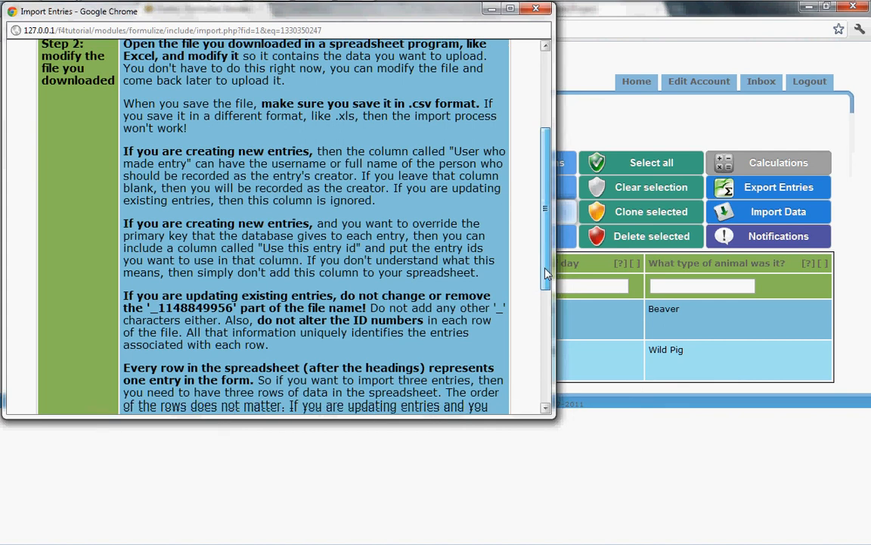
left_click_drag(549, 327, 549, 389)
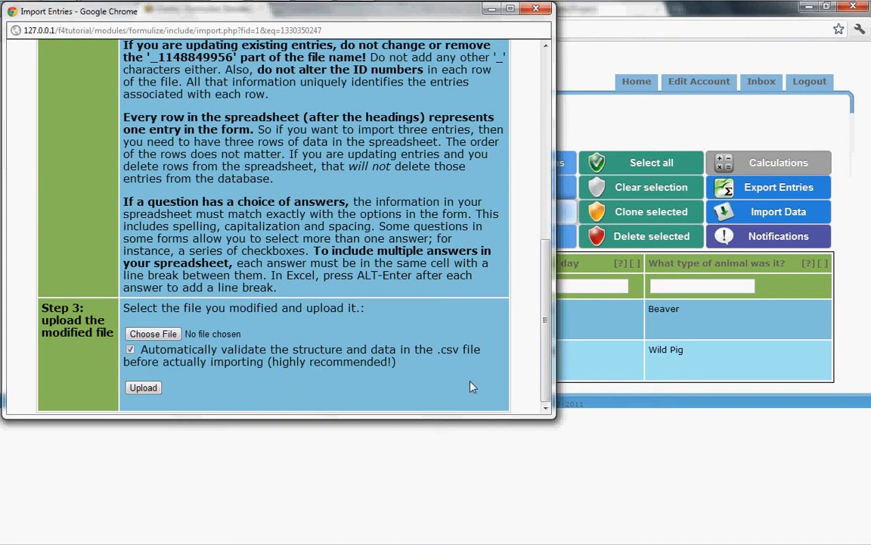
left_click_drag(546, 355, 552, 168)
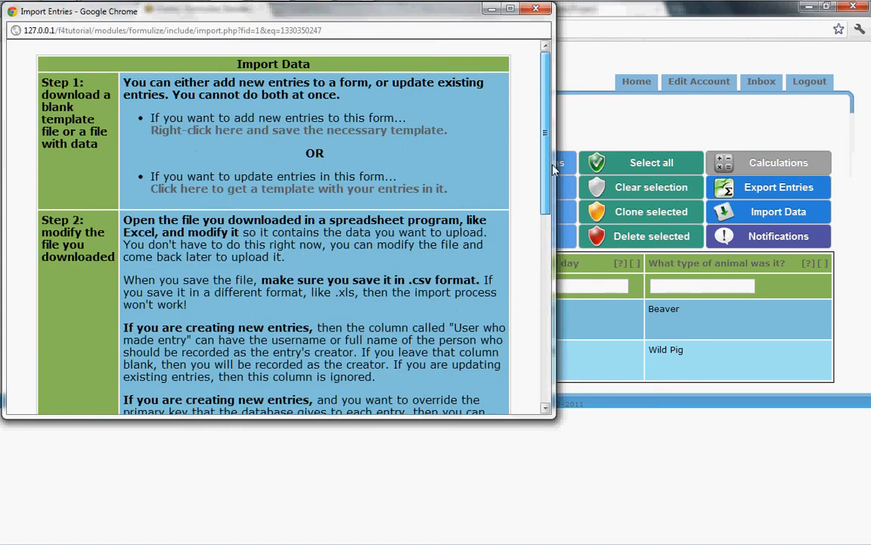
Save the blank template for adding new entries as exported_1330350251.78.csv in the Downloads folder.
right_click(277, 139)
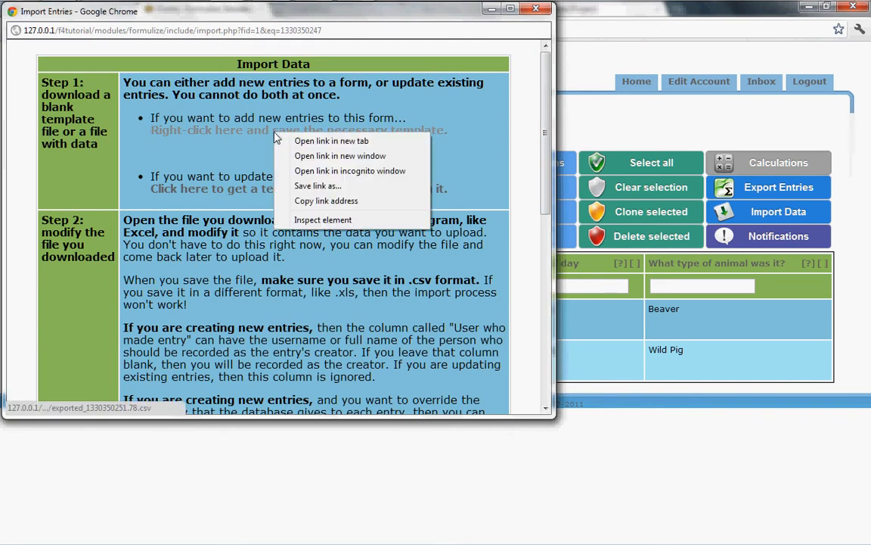
left_click(308, 189)
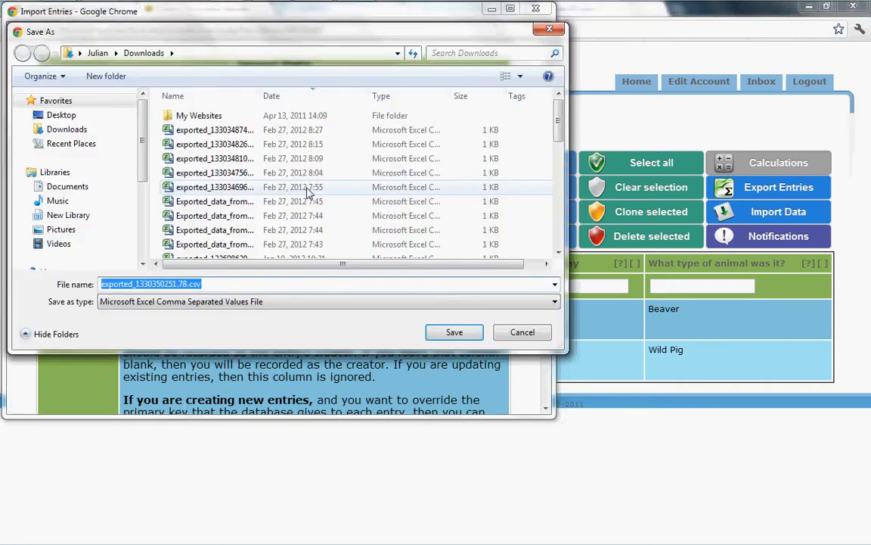
left_click(454, 332)
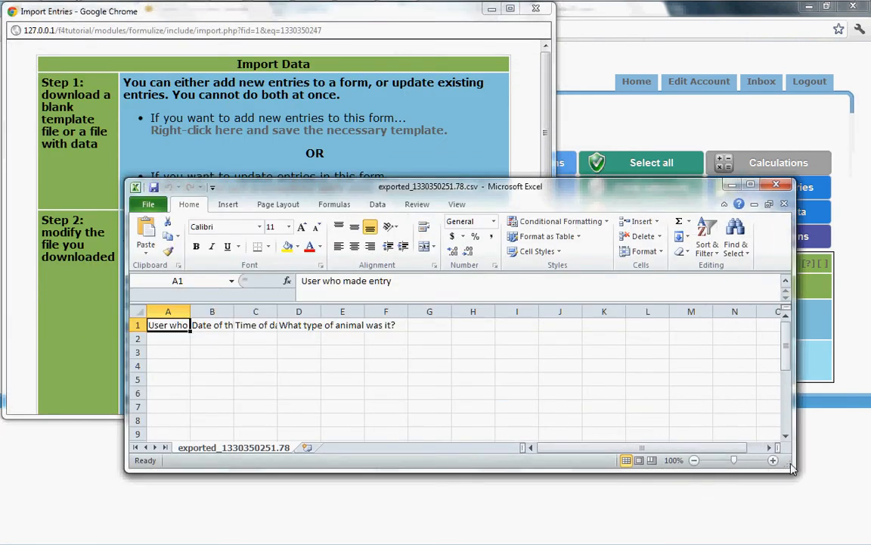
In the template opened in Excel, narrow the window slightly and widen columns A to C to show their full headings.
left_click_drag(742, 466, 757, 470)
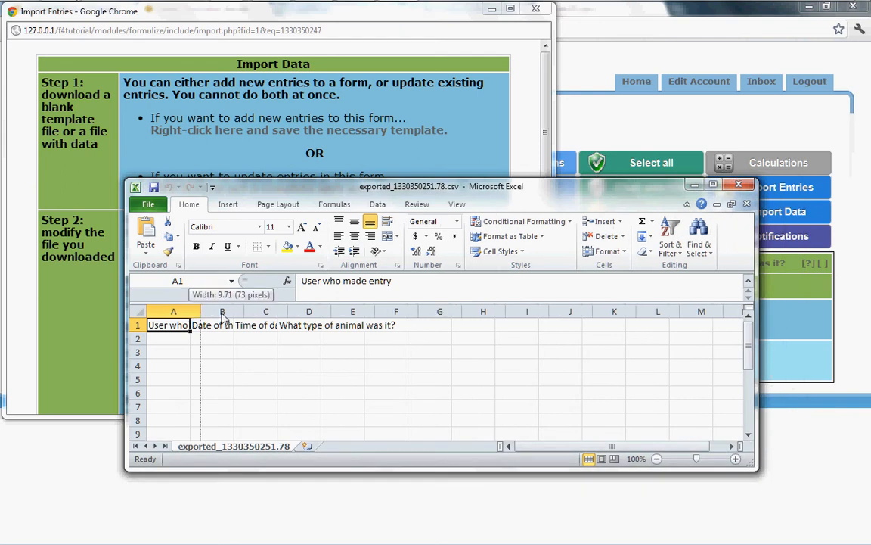
double_click(190, 311)
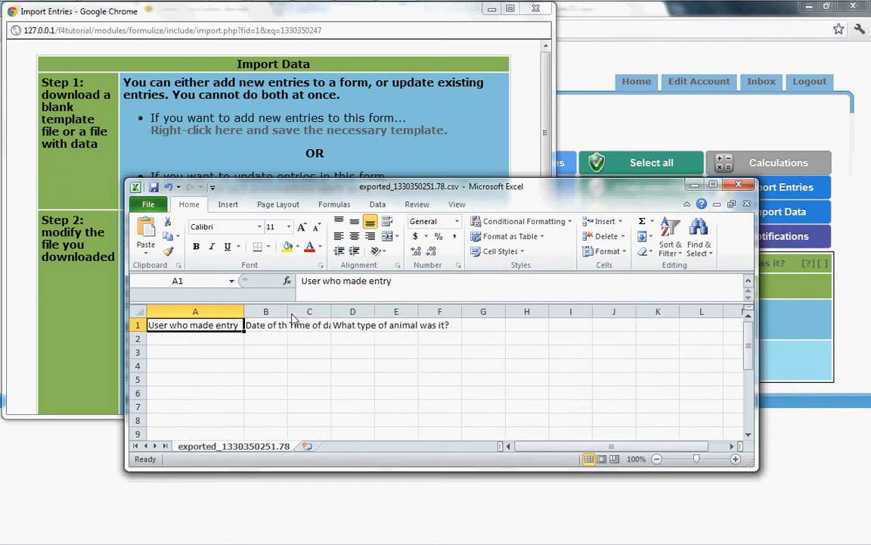
left_click_drag(288, 311, 461, 316)
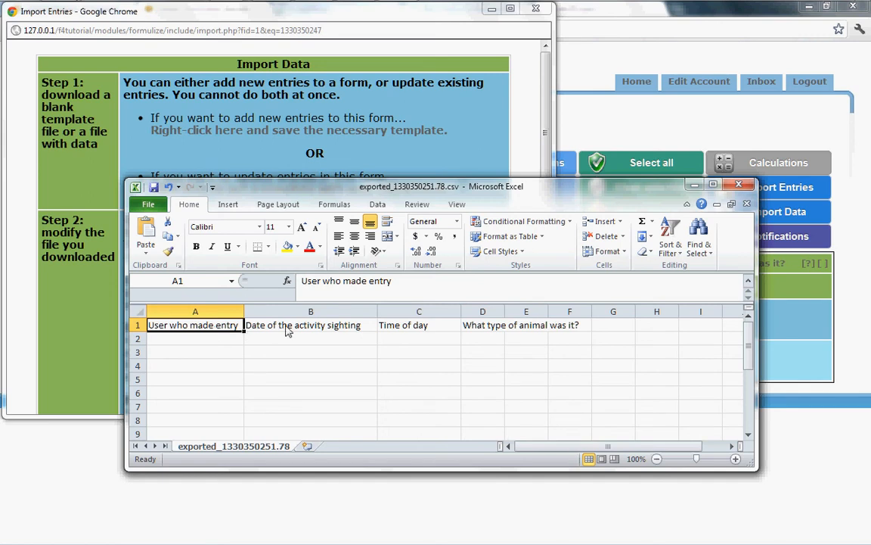
Enter the three users' names in cells A2 to A4 under "User who made entry".
left_click(182, 342)
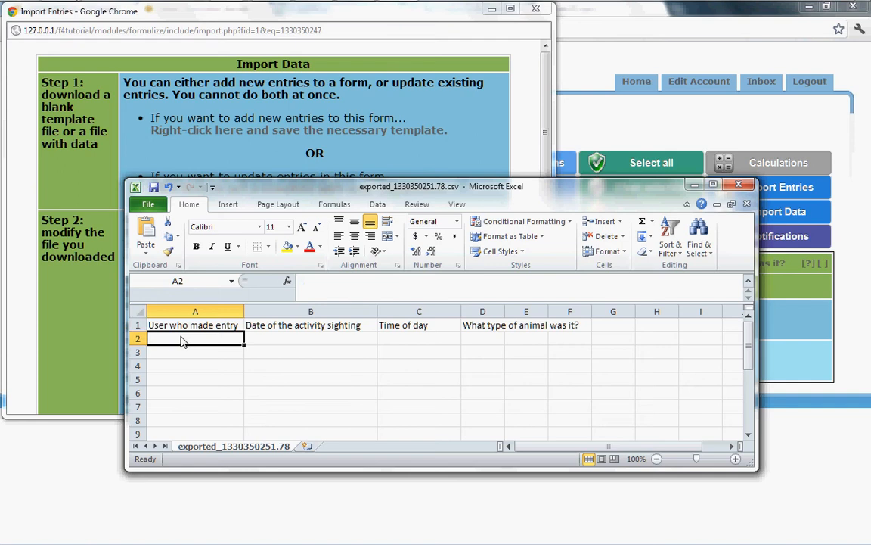
type("Simon")
key("Return")
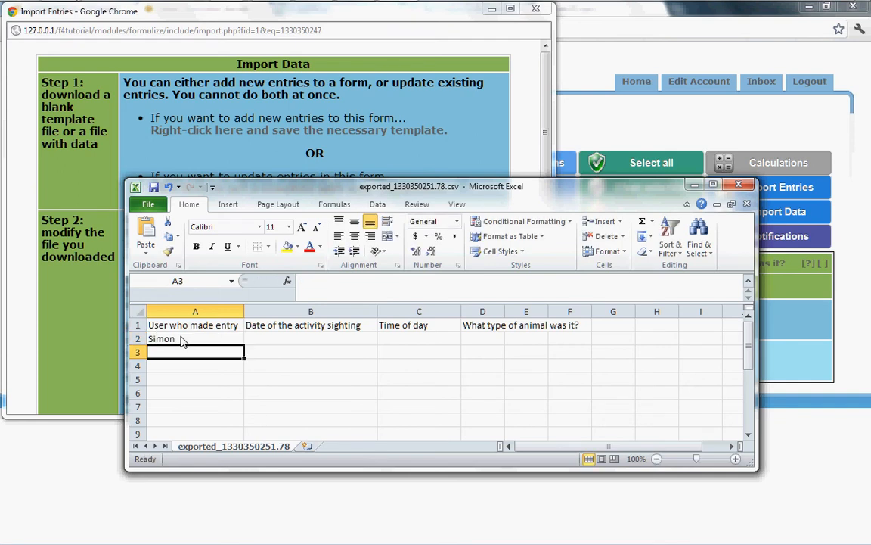
type("Victoria")
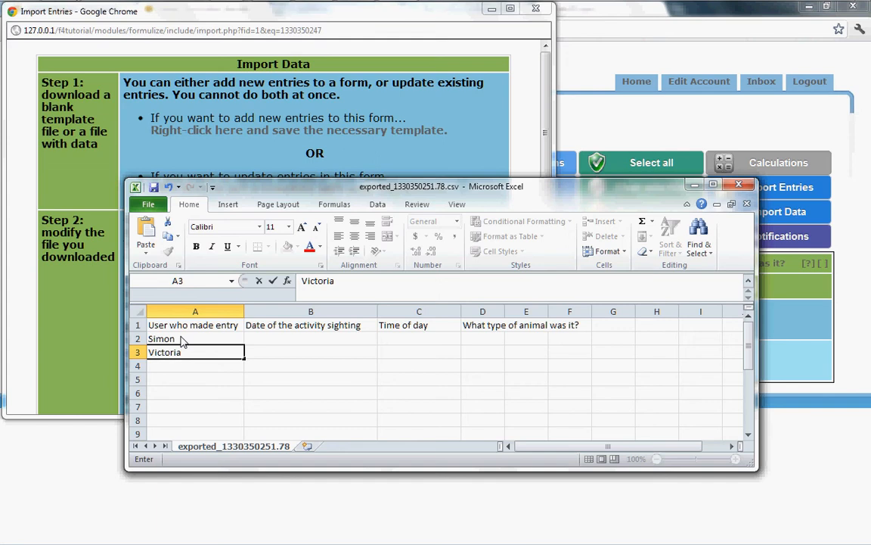
key("Return")
type("Valerie")
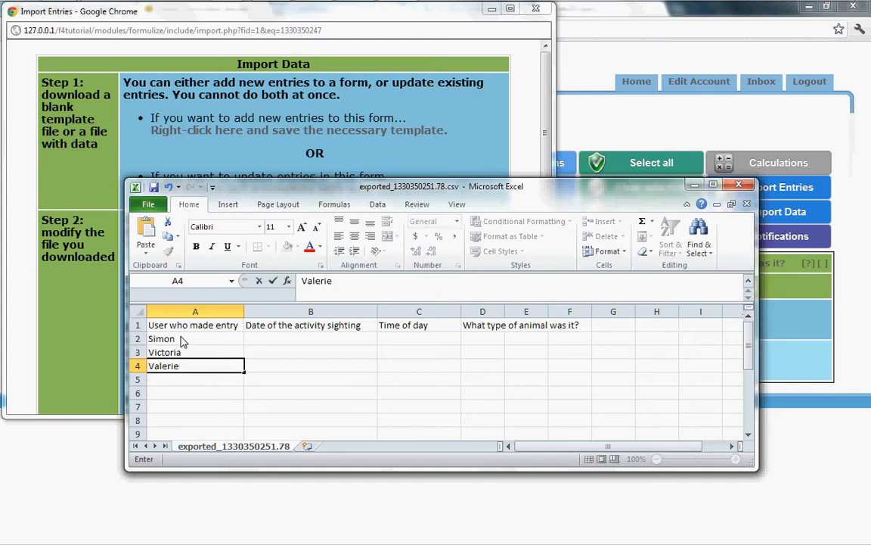
Enter the activity sighting date 2012-02-24 in cell B2.
left_click(284, 342)
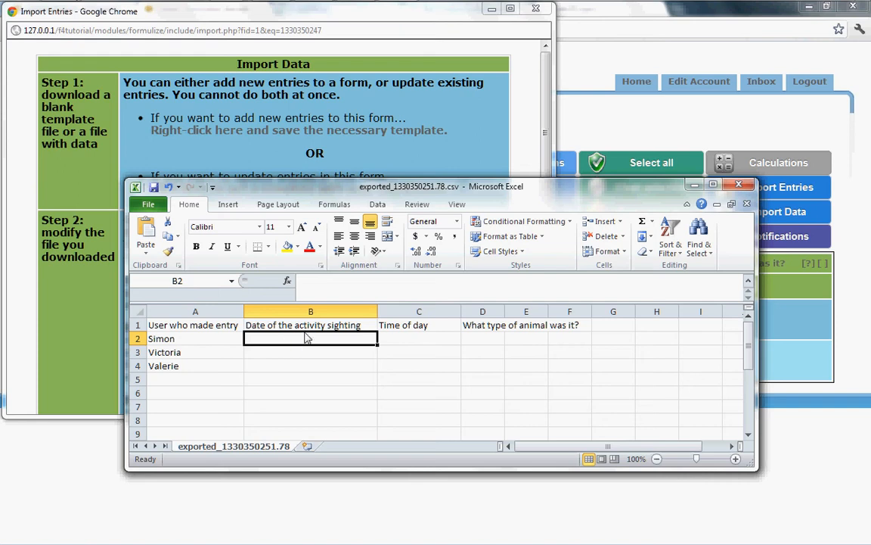
type("2012")
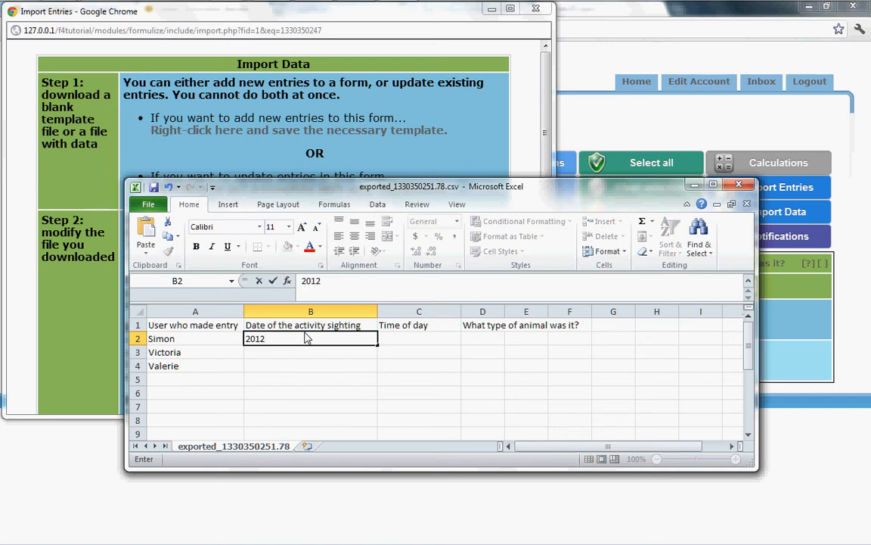
type("-")
type("02-24")
key("Return")
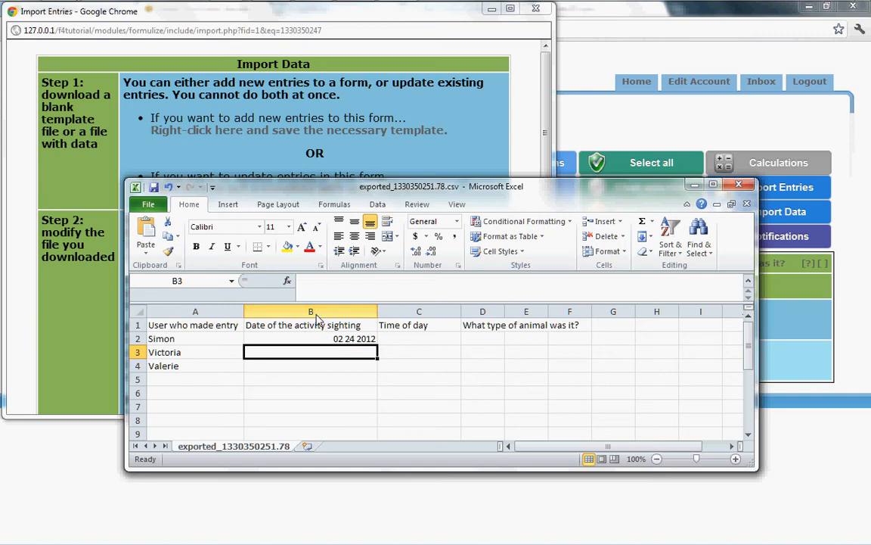
Format the whole "Date of the activity sighting" column as Date with the 2001-03-14 type.
left_click(316, 316)
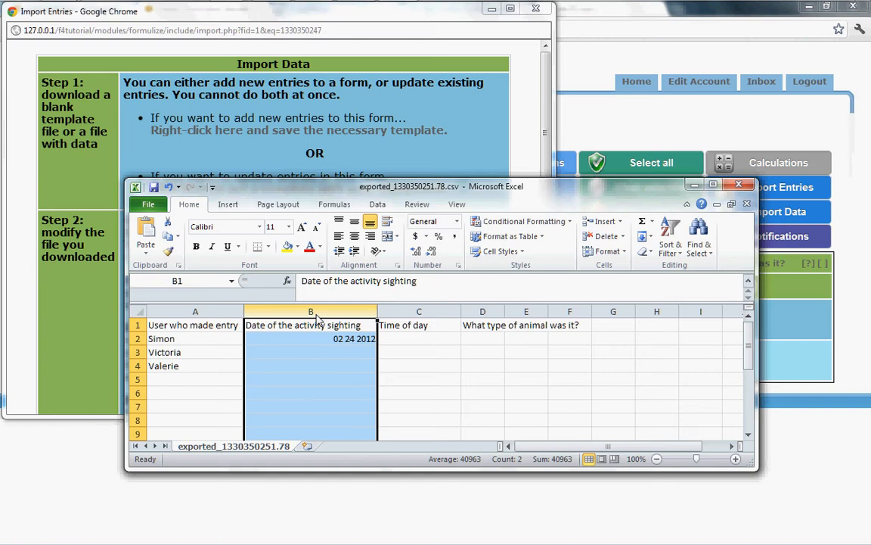
right_click(319, 322)
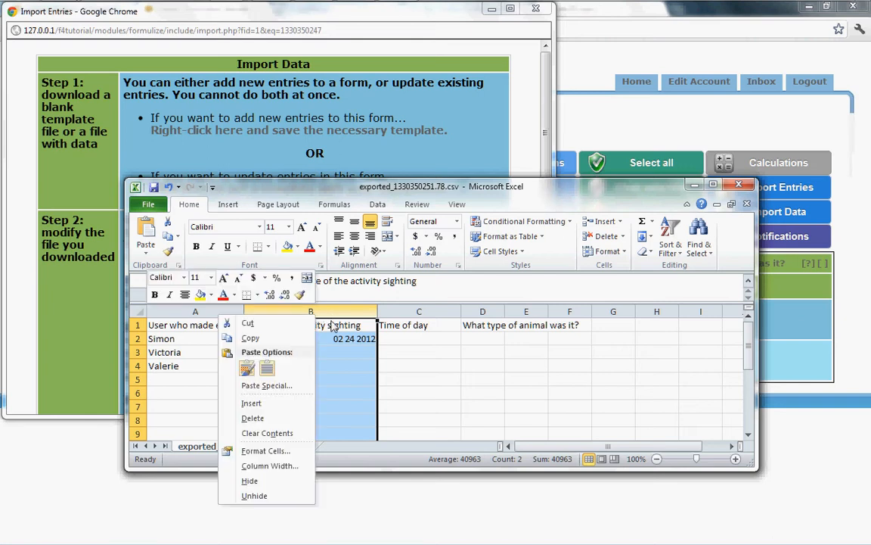
left_click(264, 451)
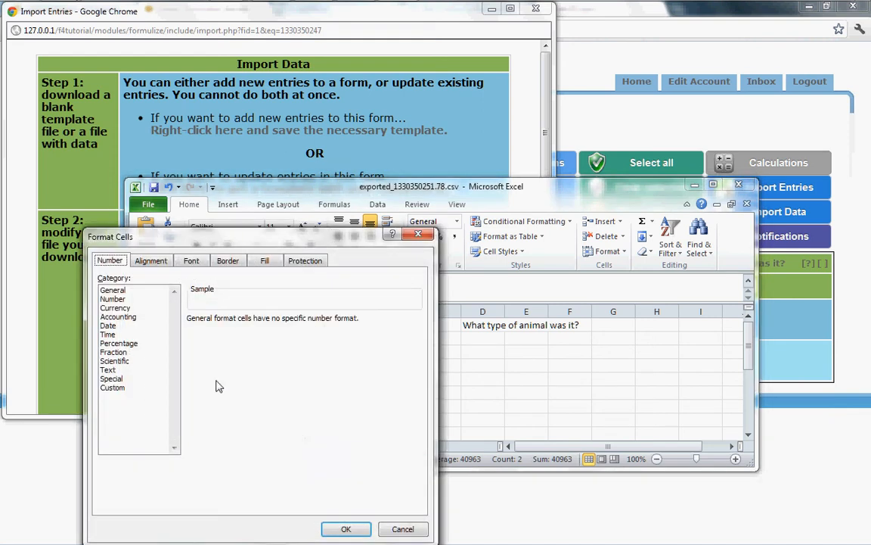
left_click(107, 325)
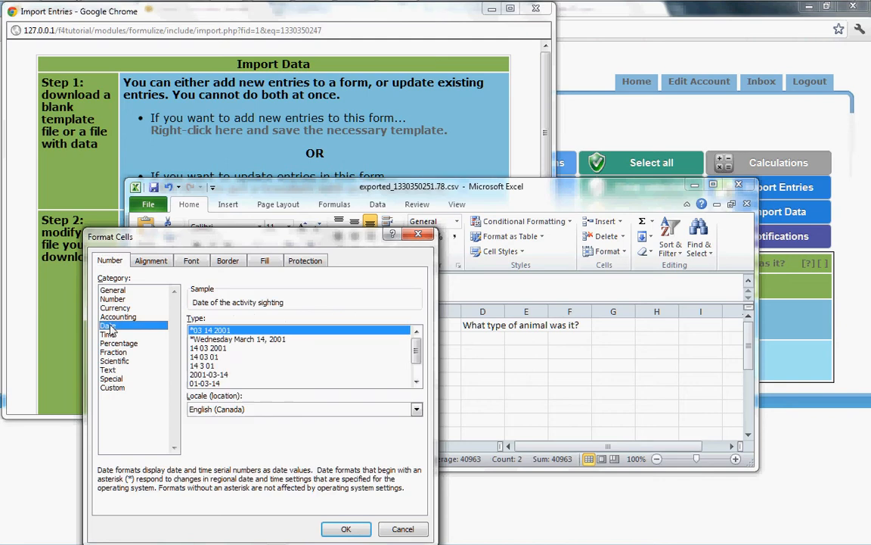
left_click(217, 375)
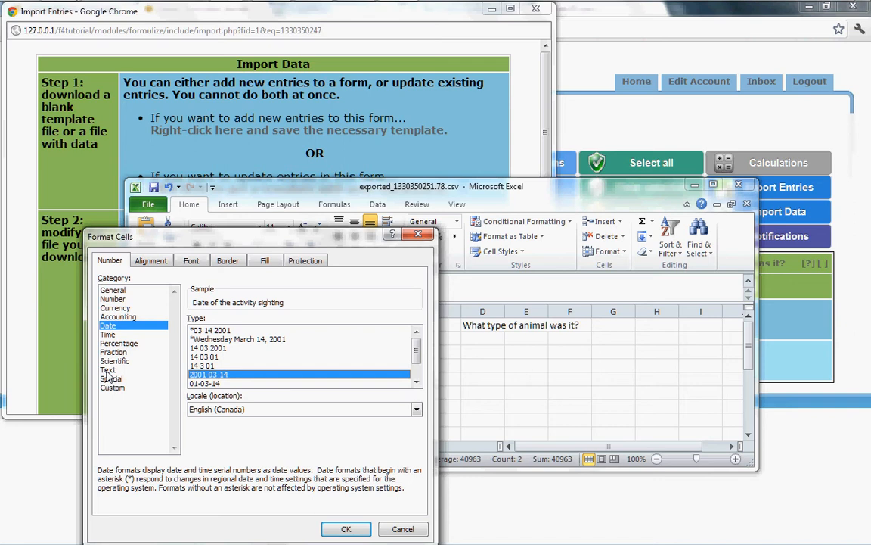
left_click(344, 530)
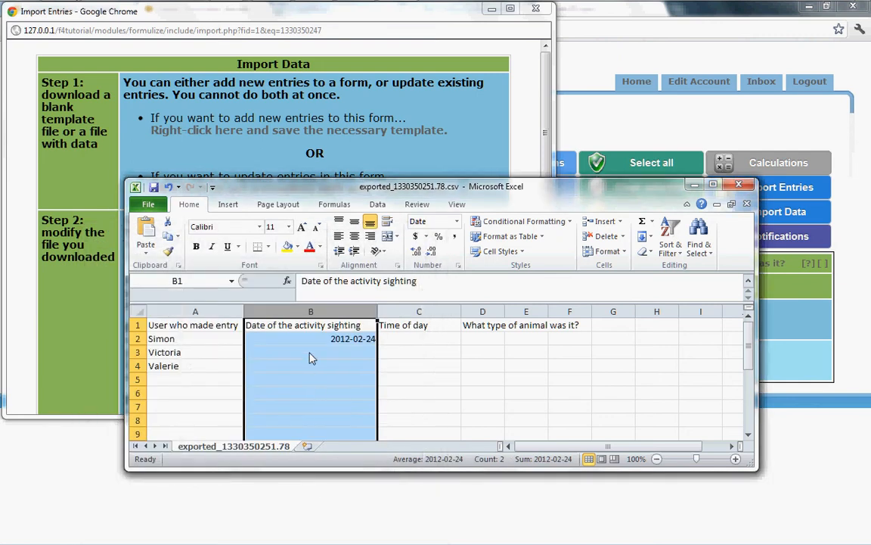
Enter the sighting dates 2012-02-27 in cell B3 and 2012-02-22 in cell B4.
left_click(373, 355)
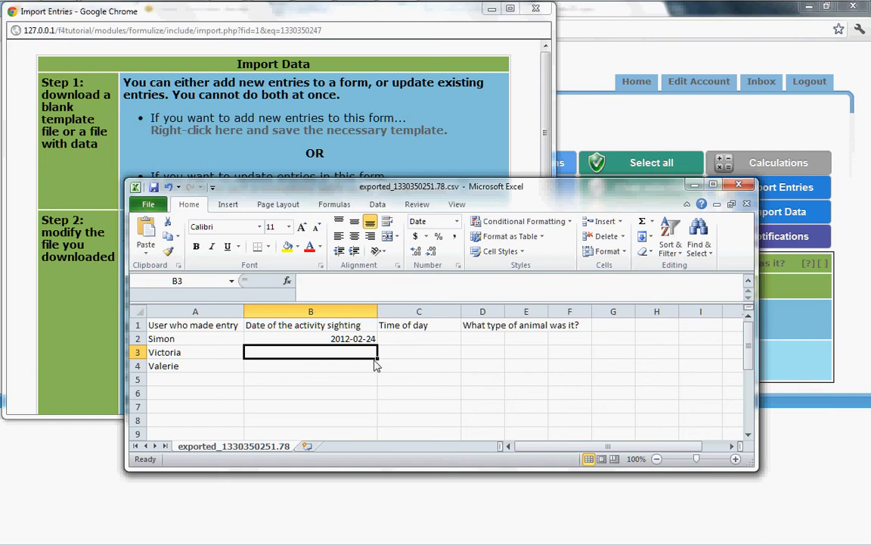
type("2012")
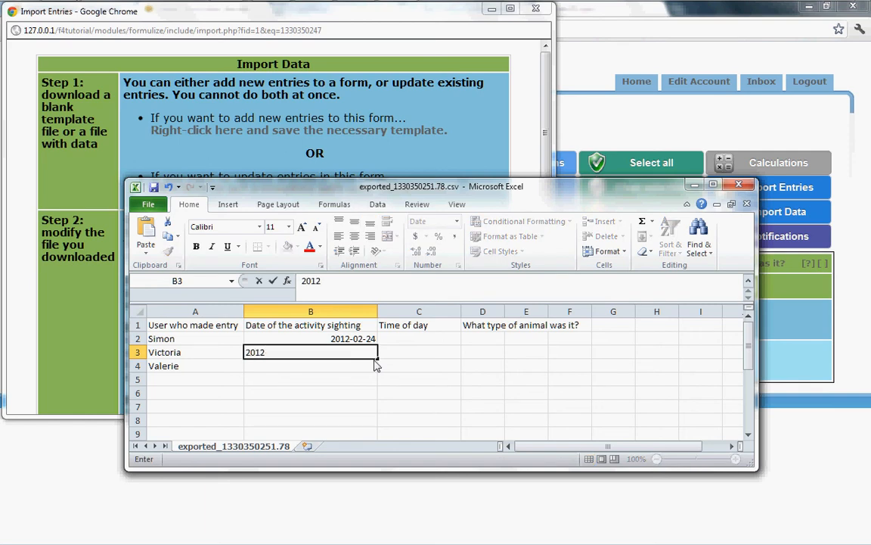
type("-02-27")
key("Return")
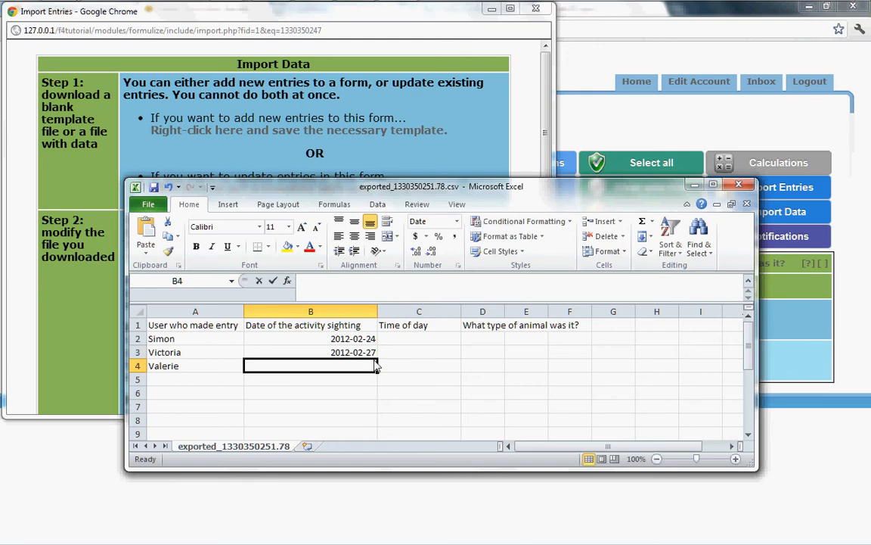
type("2012-")
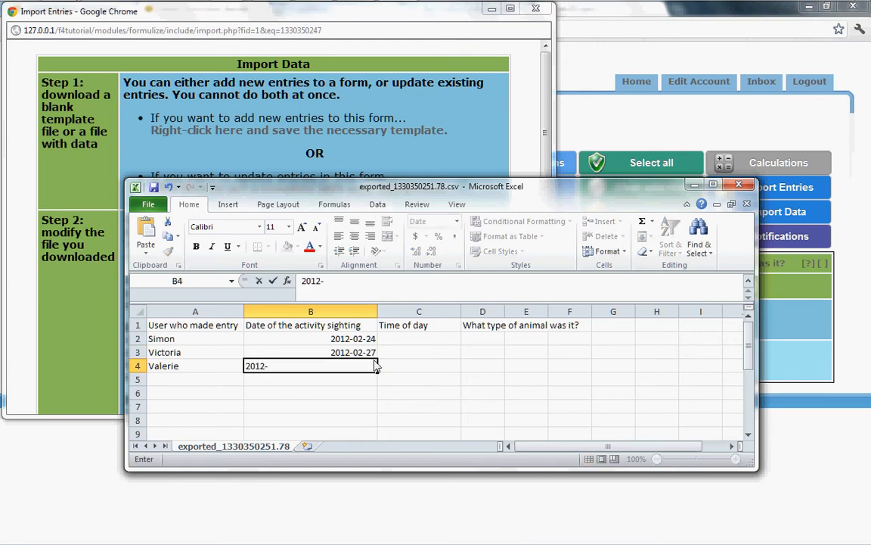
type("02-22")
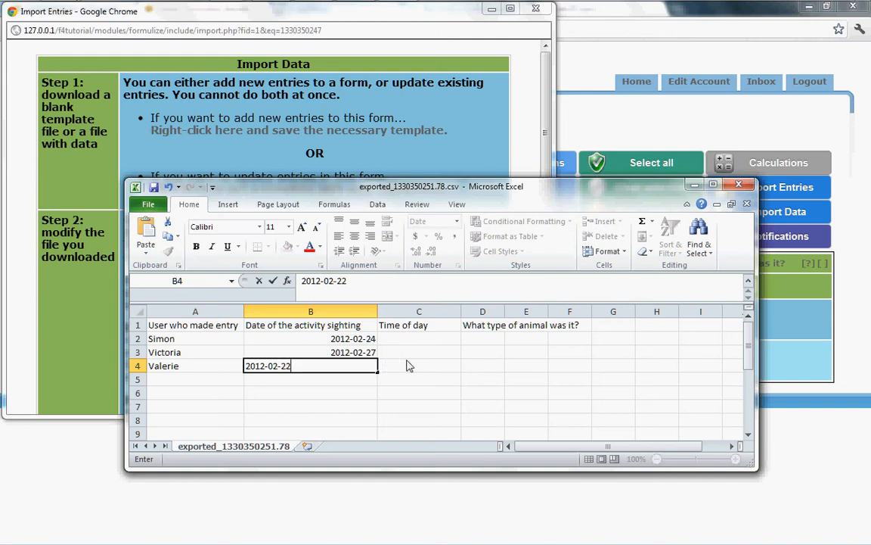
Enter the times of day Midday, Night and Morn in cells C2 to C4.
left_click(443, 341)
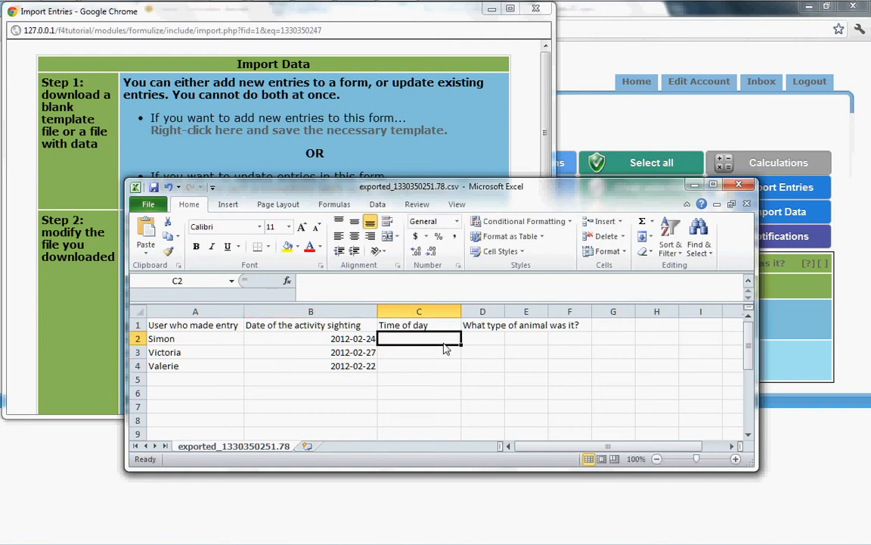
type("Midday")
key("Return")
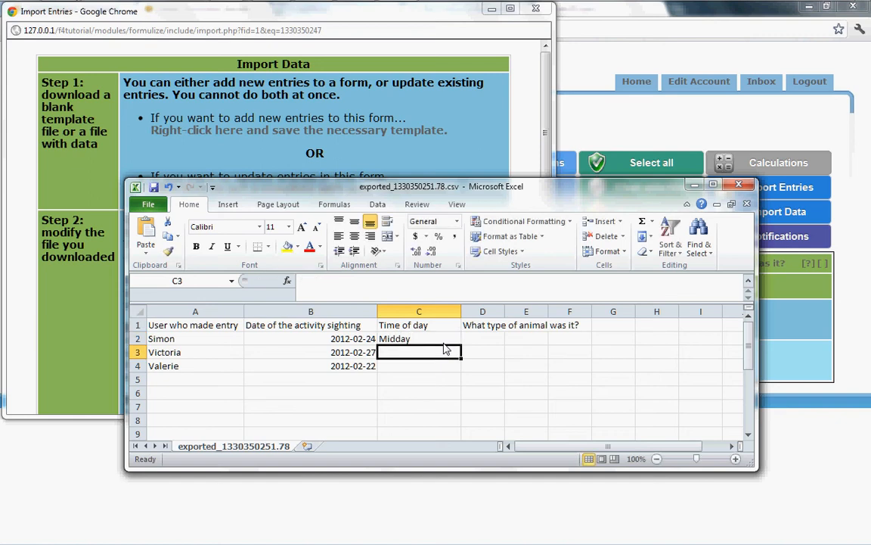
type("Evening")
key("BackSpace")
key("BackSpace")
key("BackSpace")
key("BackSpace")
key("BackSpace")
key("BackSpace")
key("BackSpace")
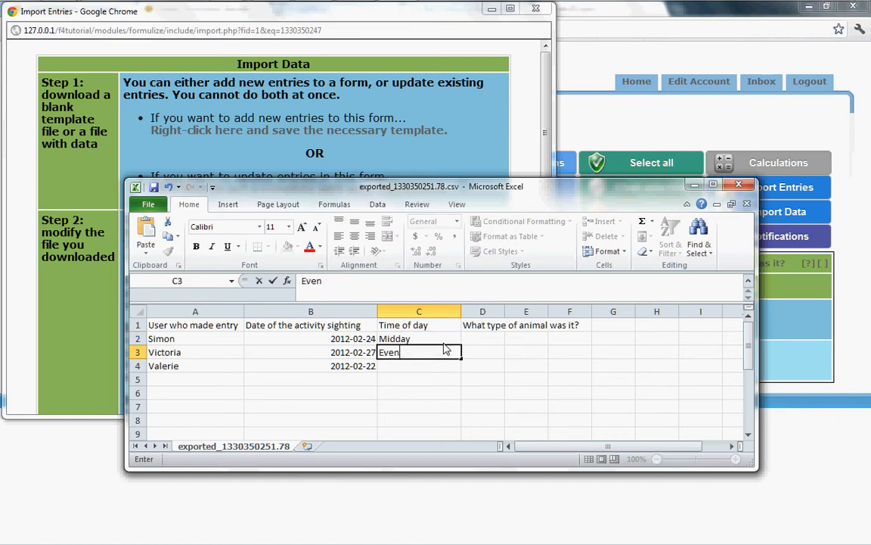
type("Night")
key("Return")
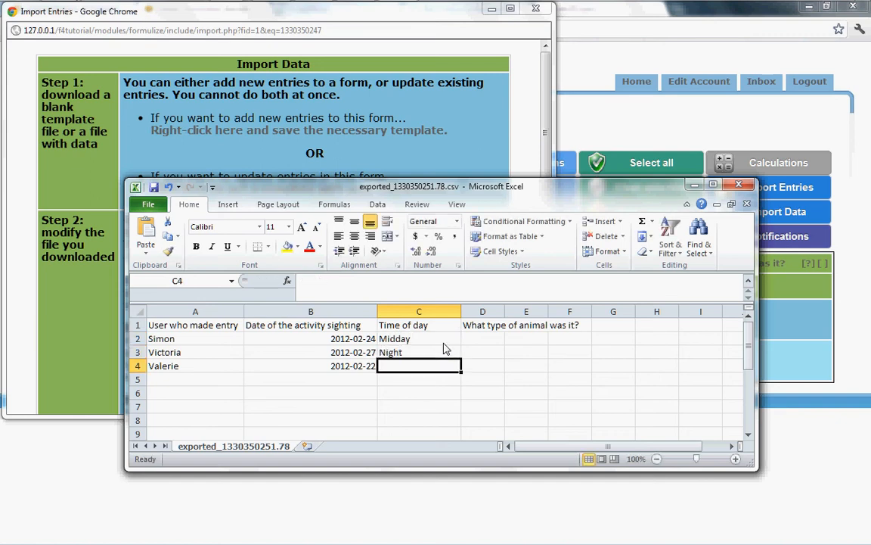
type("Morn")
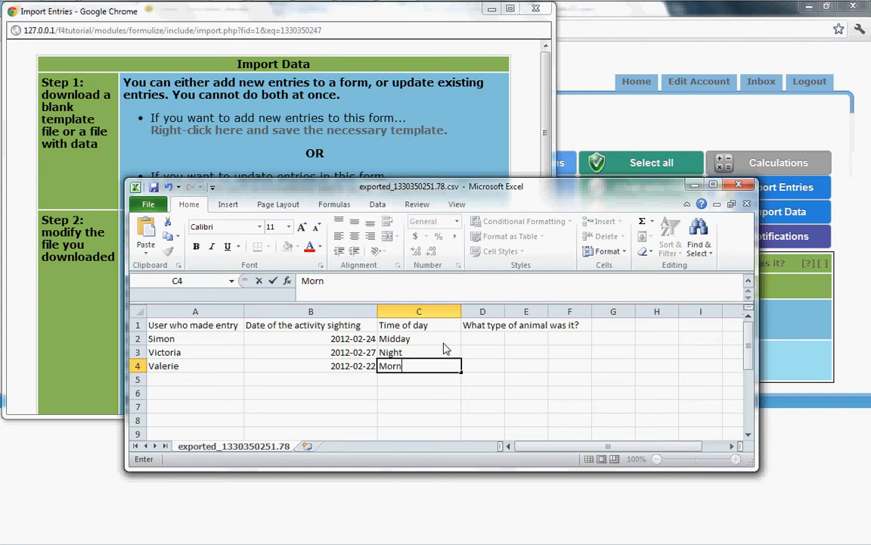
Enter Black-footed Ferret in cells D2 and D3 and Atlantic Puffin in D4, and save the file in CSV format.
left_click(484, 340)
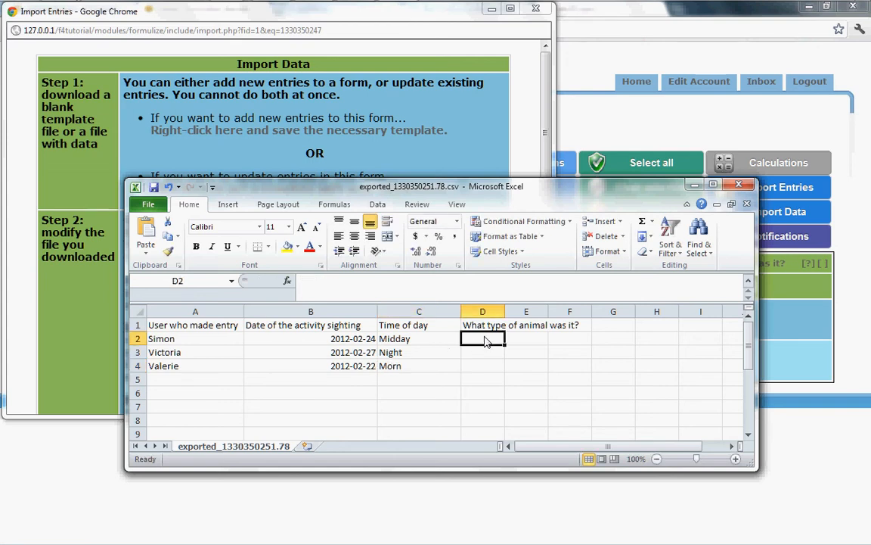
type("Black-fo")
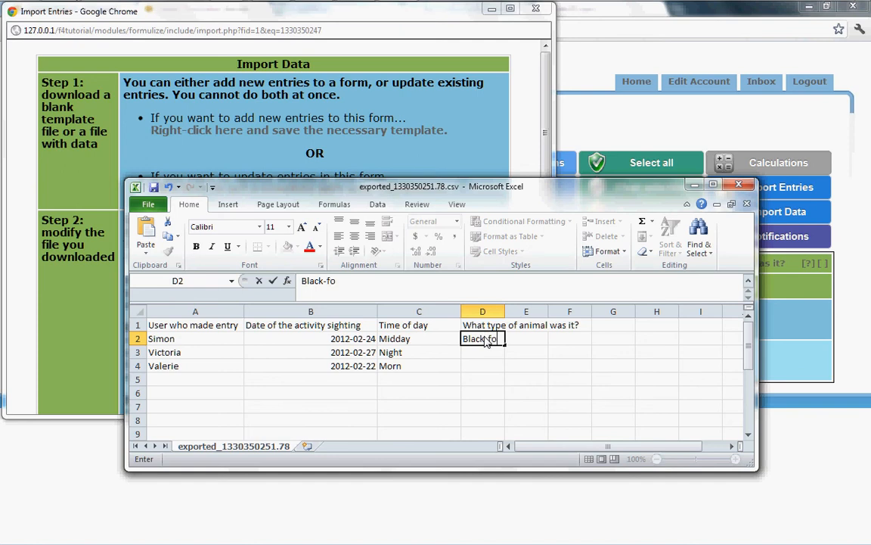
type("oted Ferret")
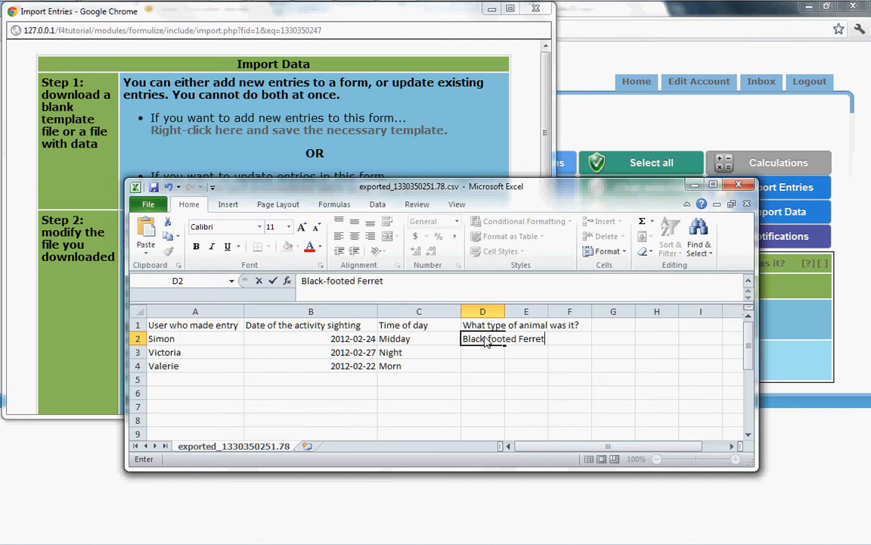
key("Return")
type("Black-footed Ferret")
key("Return")
type("A")
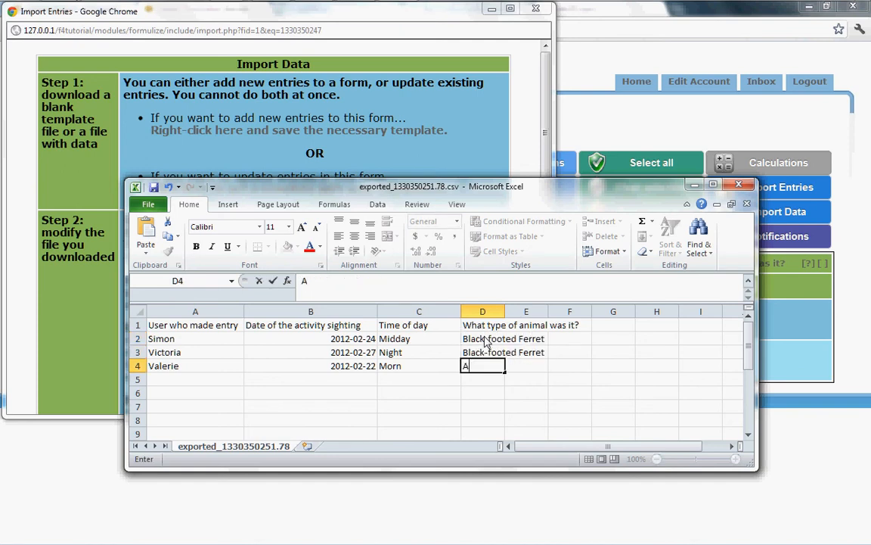
type("tlantic Puffin")
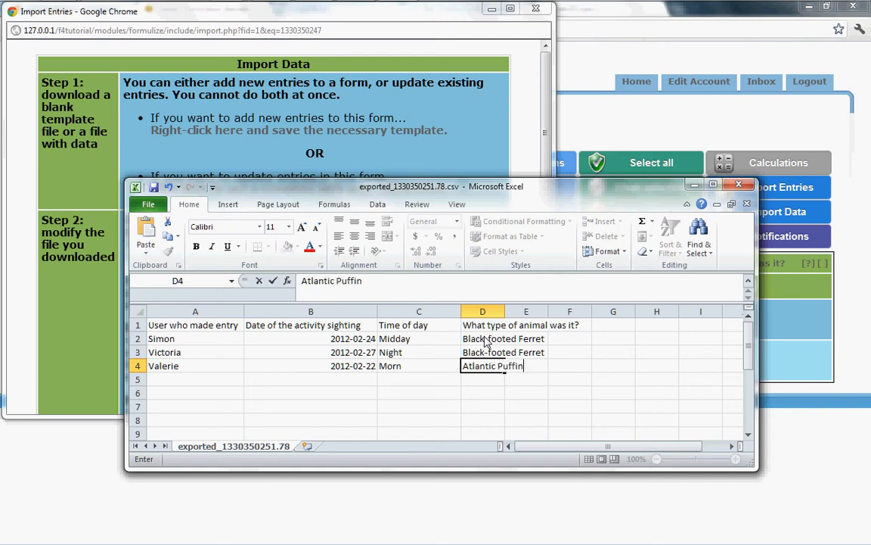
left_click(480, 384)
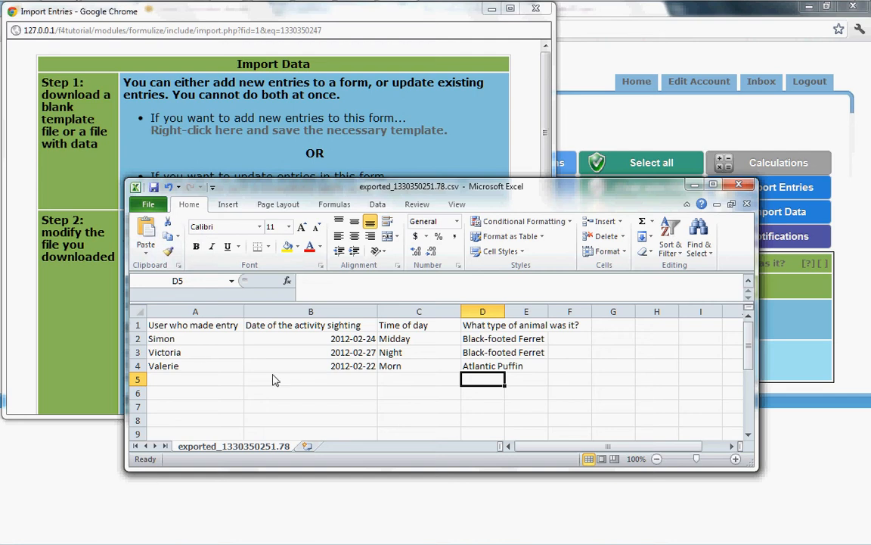
left_click(153, 187)
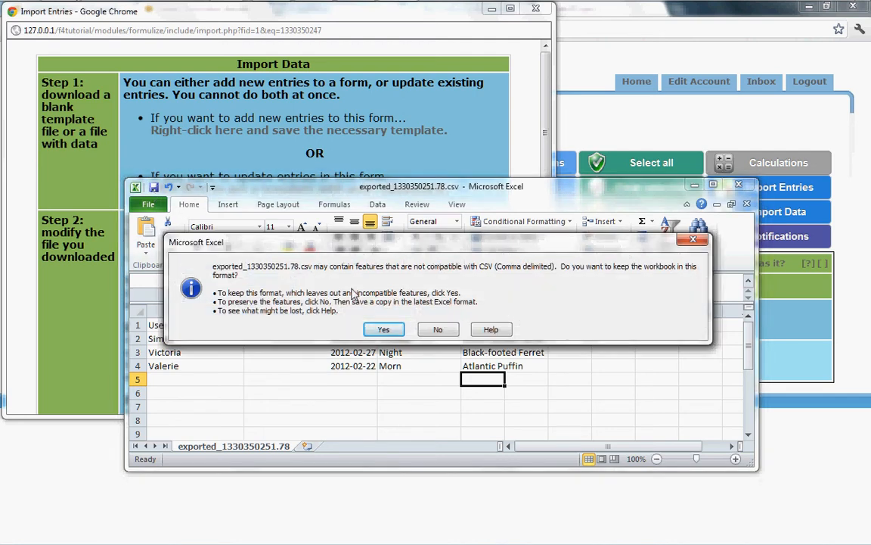
left_click(385, 331)
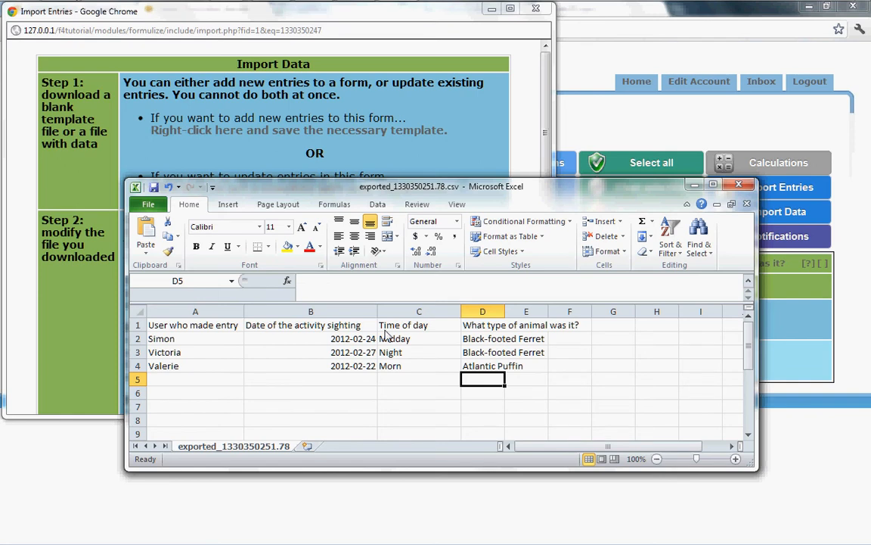
Switch to the Import Entries window in Chrome and try to upload exported_1330350251.78.csv from Downloads with automatic validation on.
left_click(364, 139)
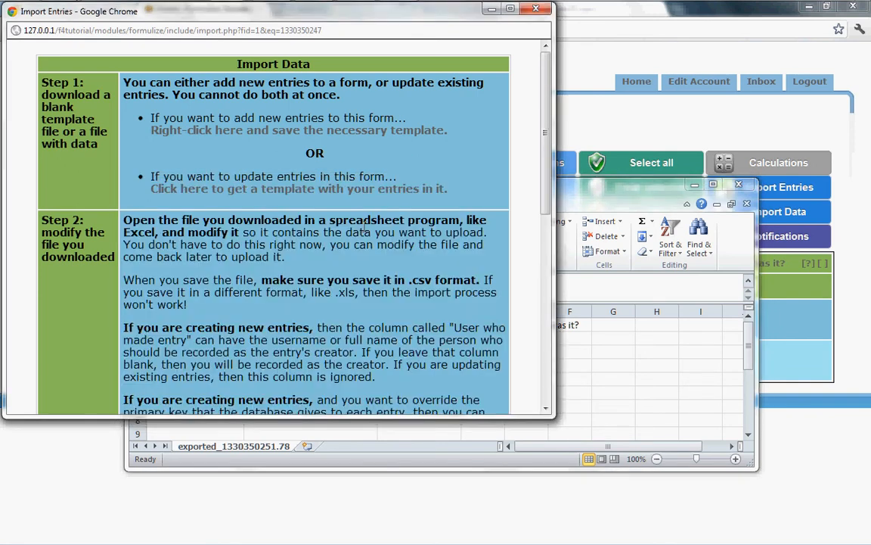
scroll(365, 225, "down", 6)
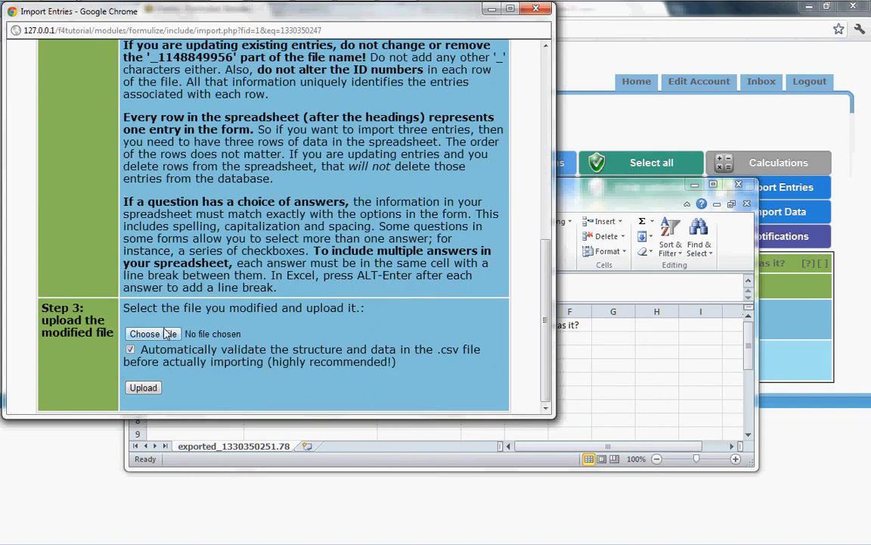
left_click(143, 334)
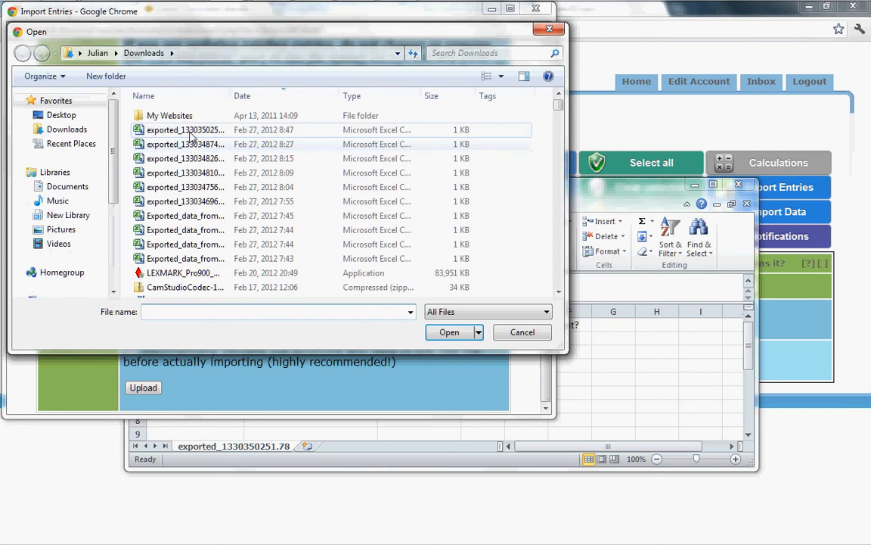
left_click(190, 132)
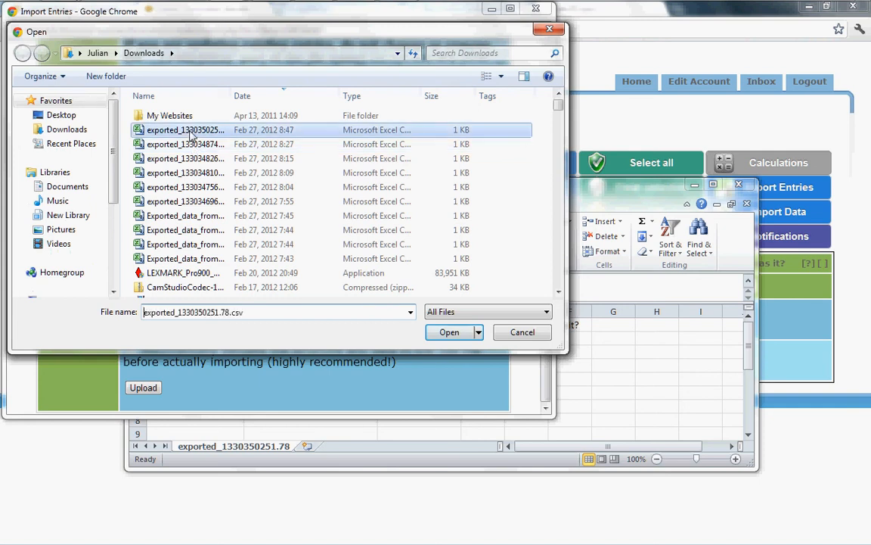
left_click(449, 333)
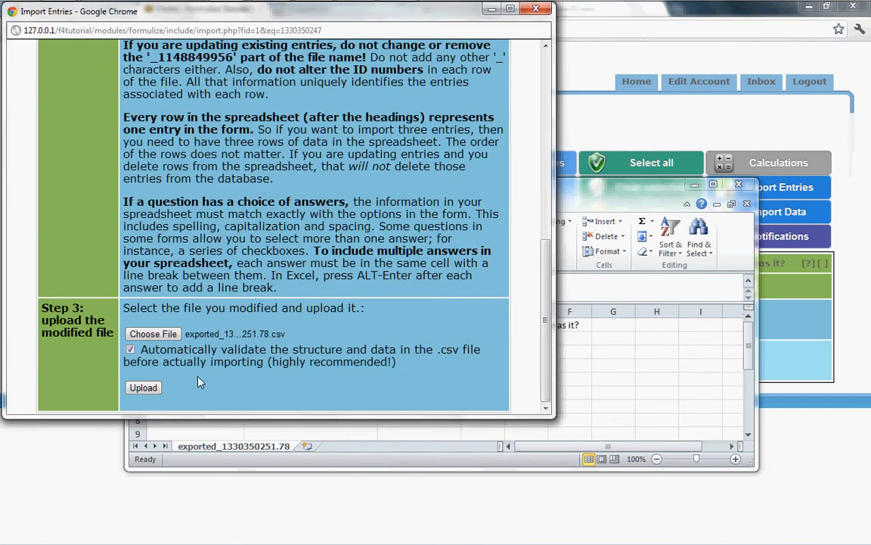
left_click(140, 388)
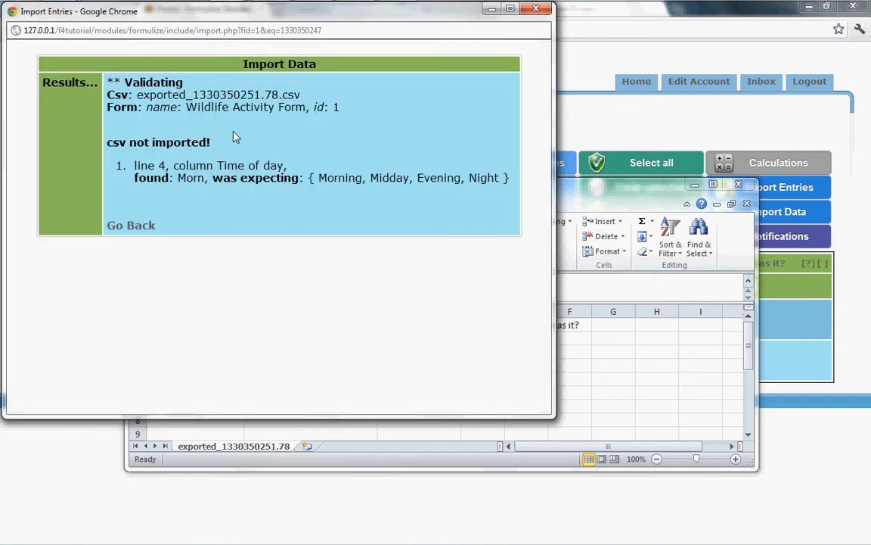
Switch back to Excel and correct the time of day in cell C4 to Morning.
left_click(590, 203)
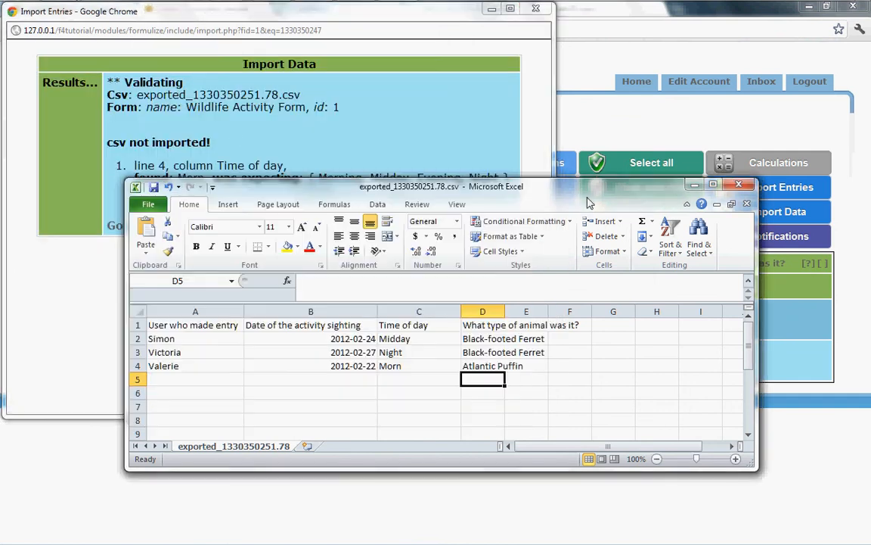
left_click(406, 367)
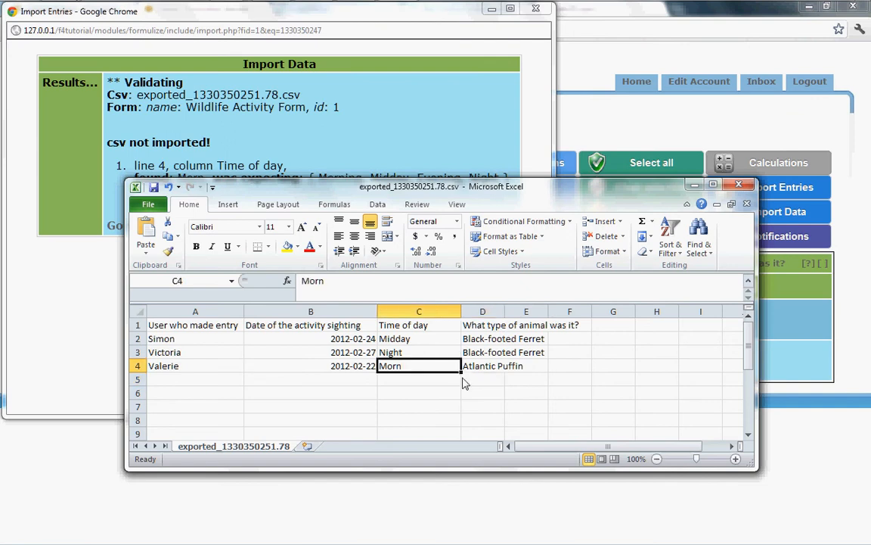
left_click(380, 142)
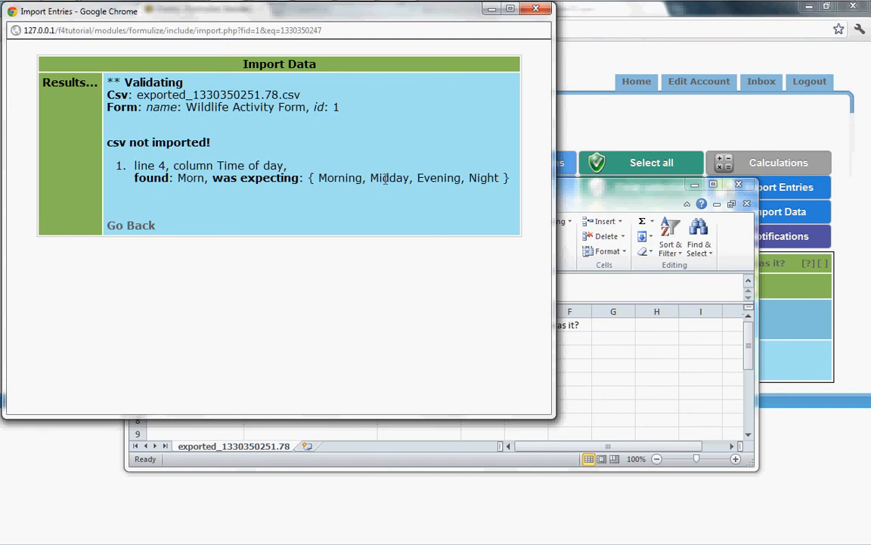
left_click(598, 195)
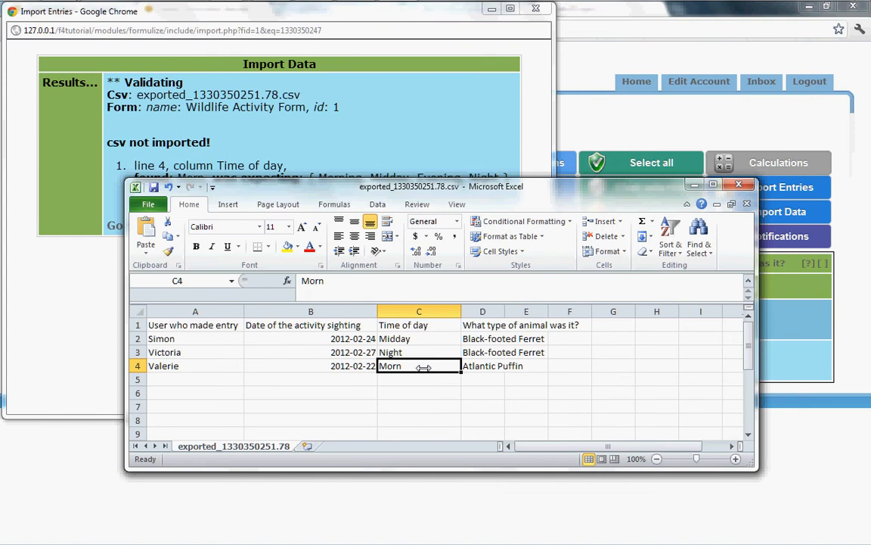
double_click(423, 367)
type("ing")
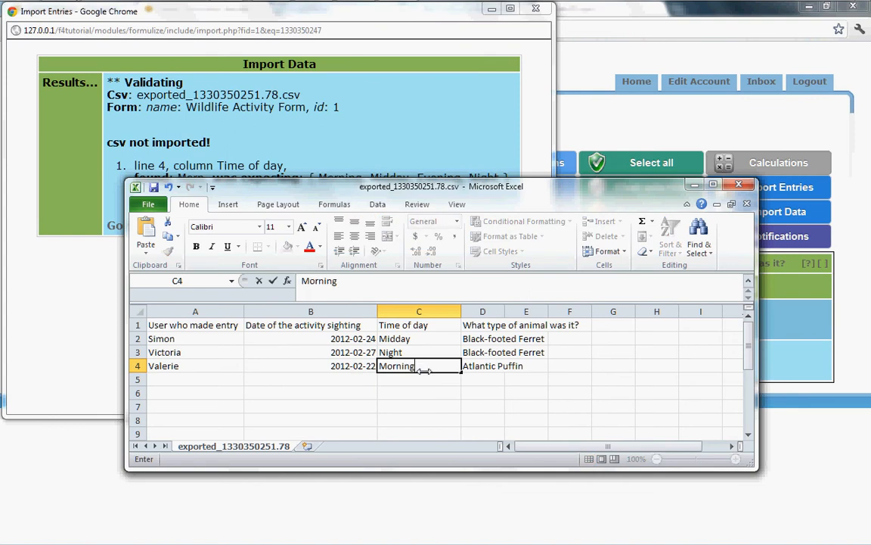
key("Return")
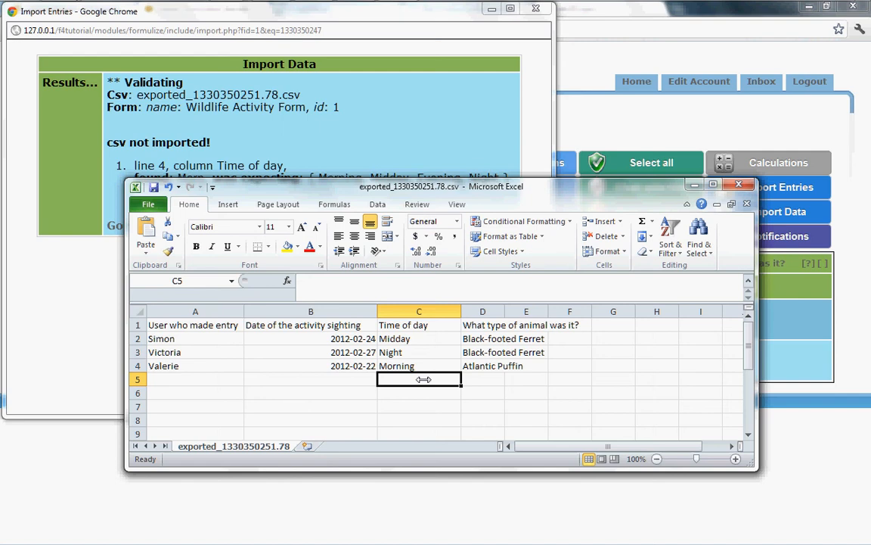
Save the corrected spreadsheet, keeping the CSV format.
left_click(397, 142)
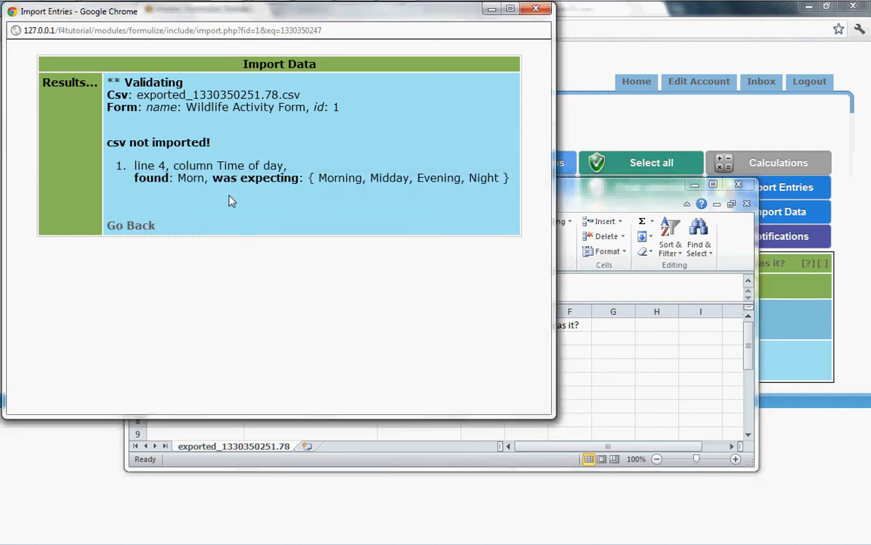
left_click(595, 210)
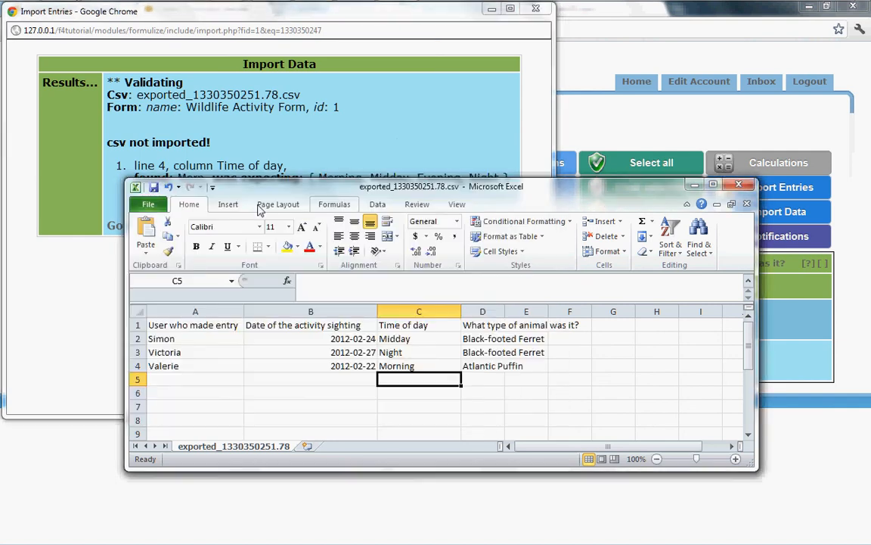
left_click(154, 186)
left_click(384, 329)
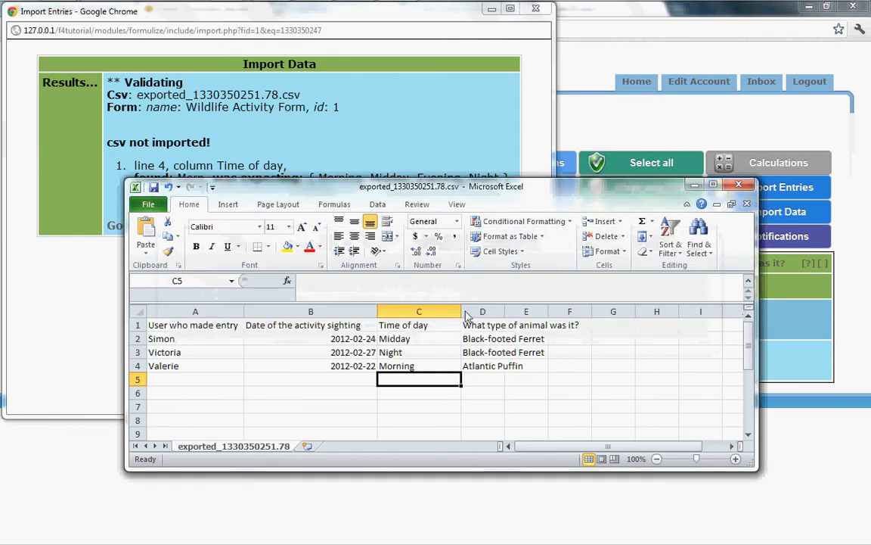
Return to the upload form in Chrome's Import Entries window and upload the corrected exported_1330350251.78.csv with automatic validation on.
left_click(357, 145)
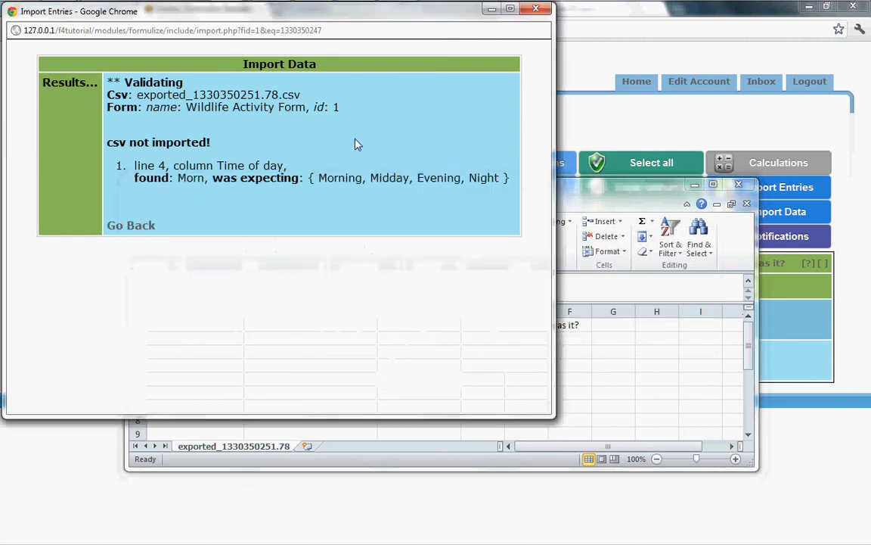
left_click(135, 225)
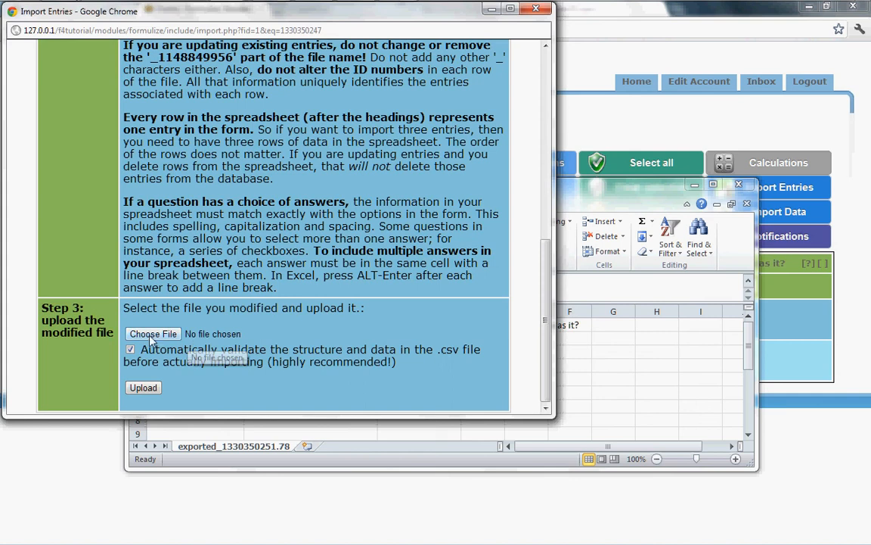
left_click(149, 335)
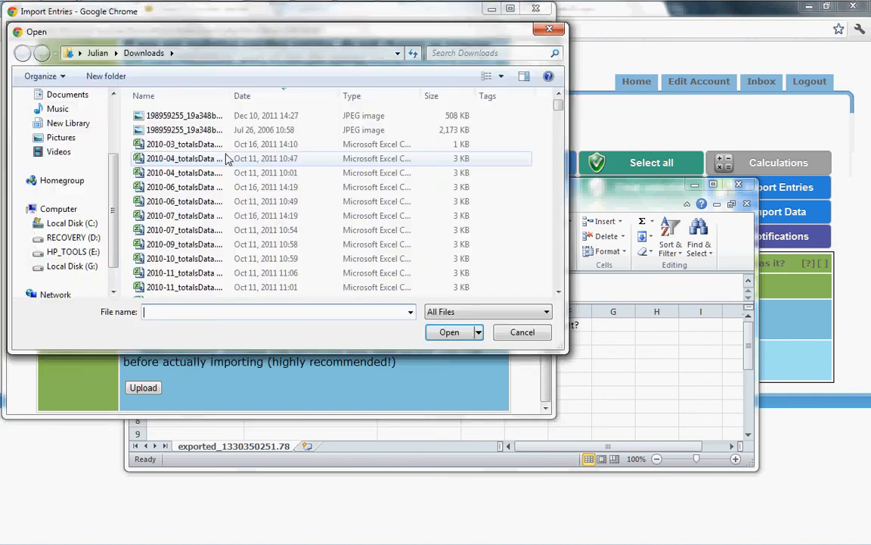
left_click(206, 132)
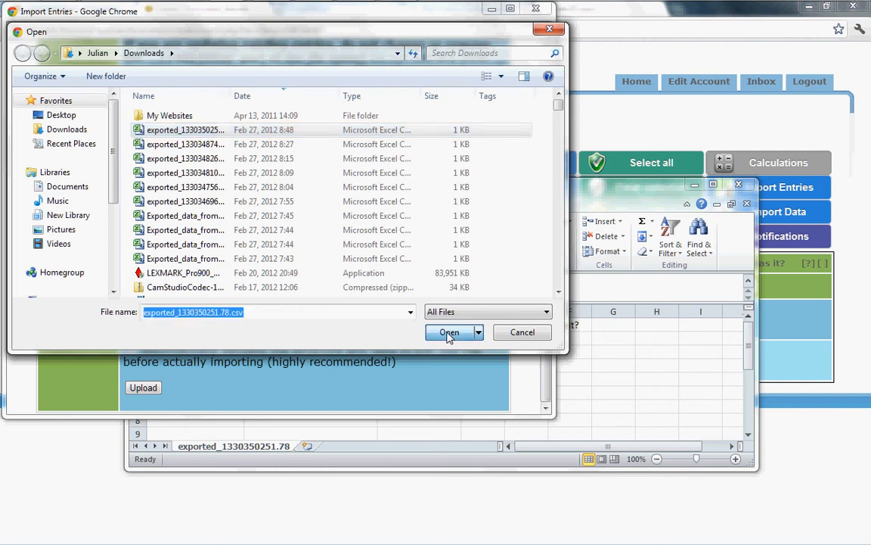
left_click(449, 333)
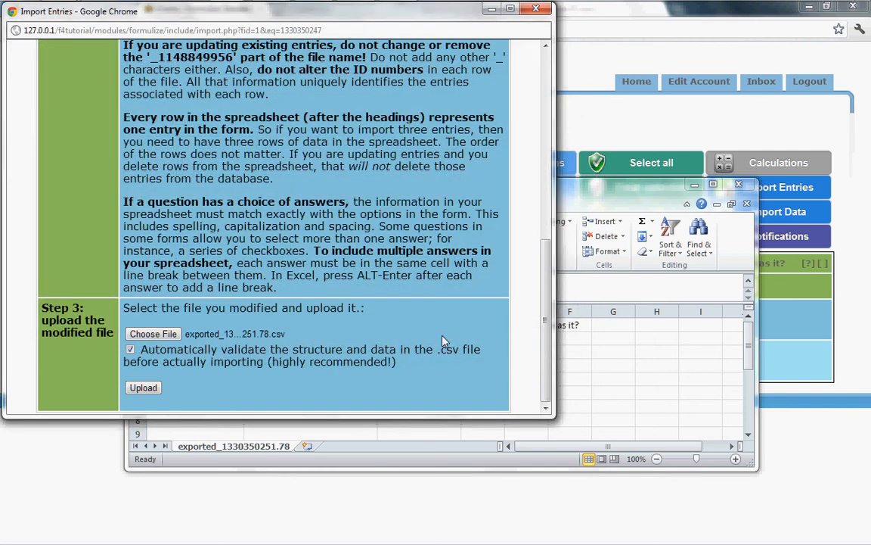
left_click(143, 389)
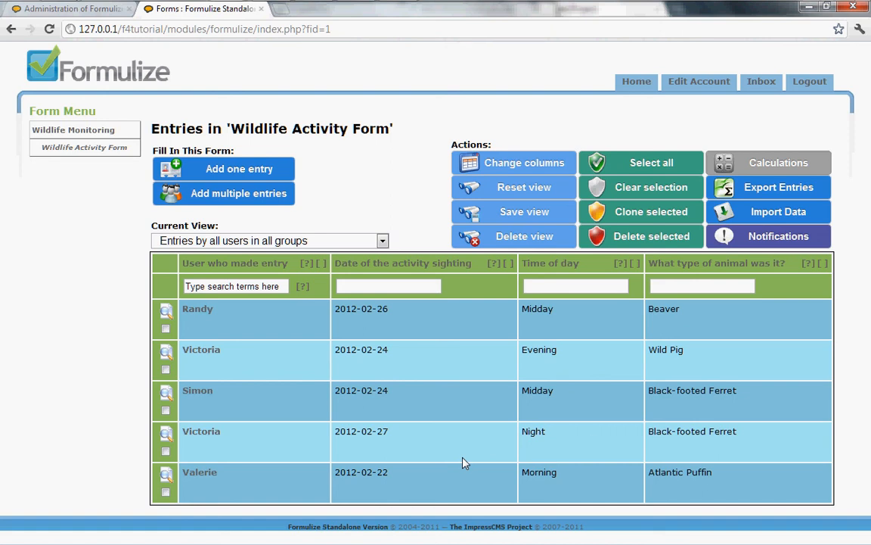
Open the import options for the Wildlife Activity Form and create an update template containing its current entries, without Excel compatibility mode.
left_click(779, 213)
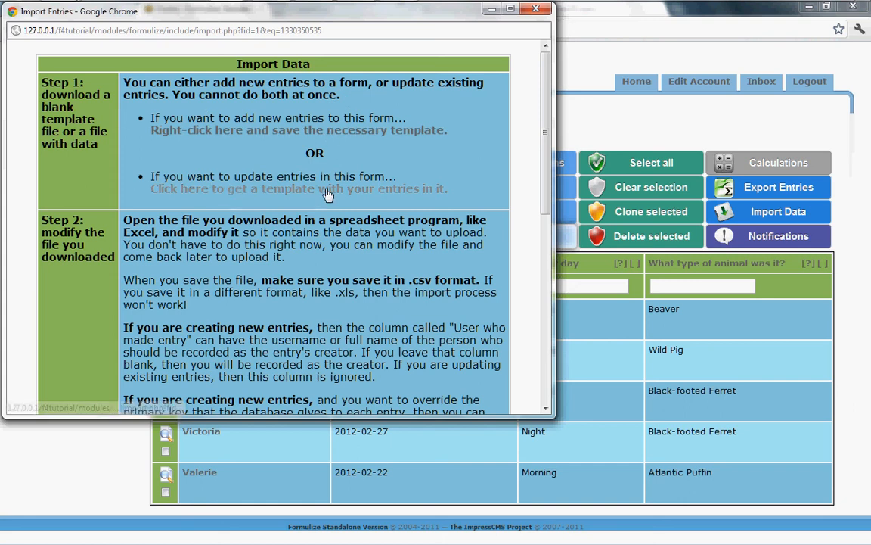
left_click(299, 193)
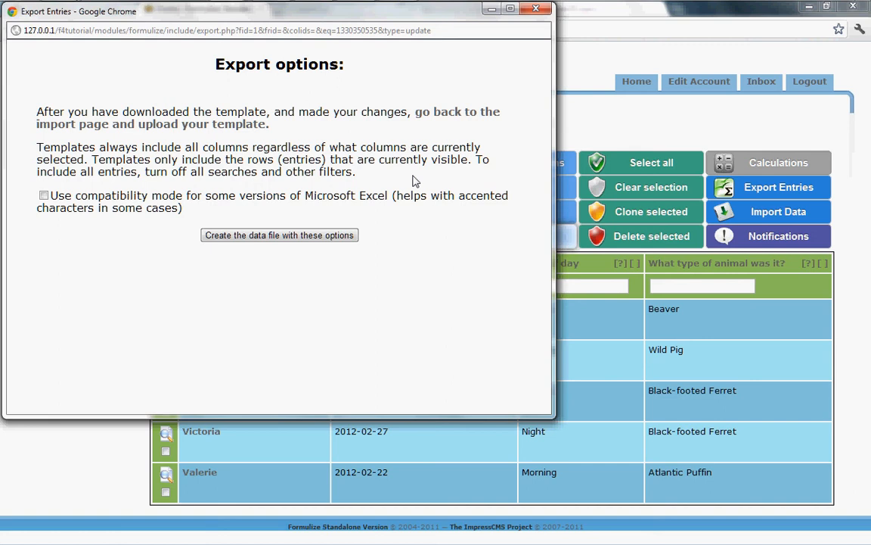
left_click(272, 237)
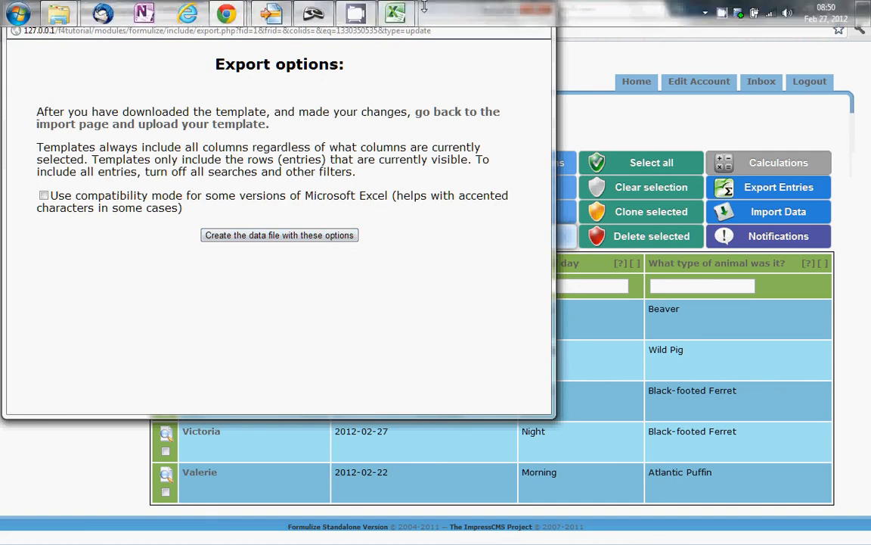
Switch to exported_1330350645.53.csv in Excel, compare its rows with the form's entries list in Chrome, and return to the spreadsheet.
mouse_move(395, 14)
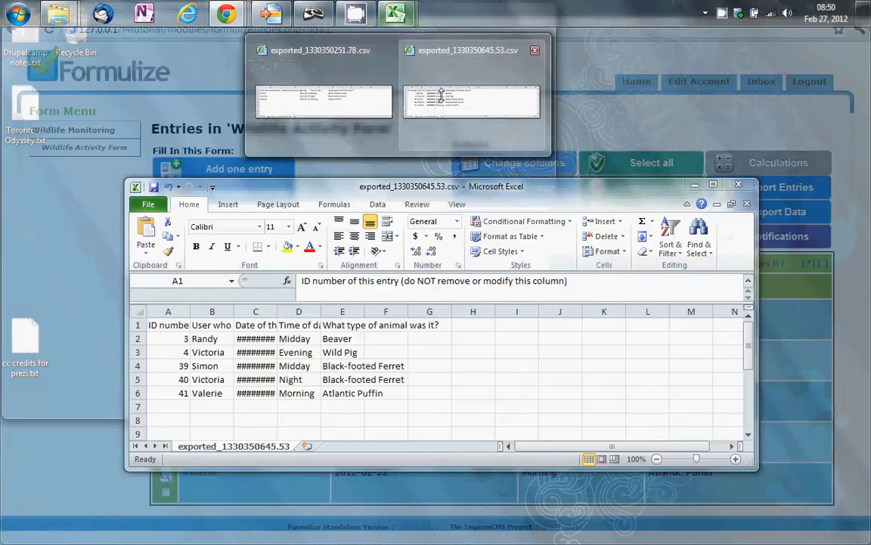
left_click(446, 100)
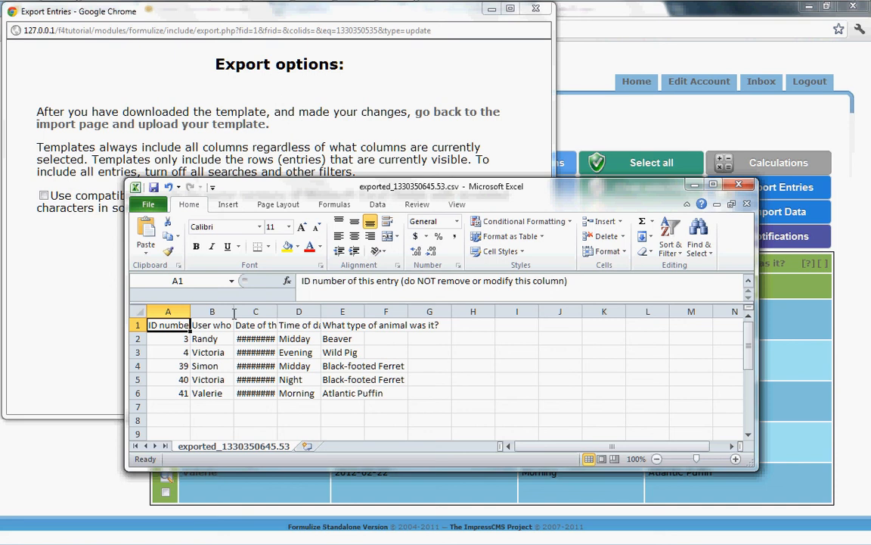
left_click(281, 497)
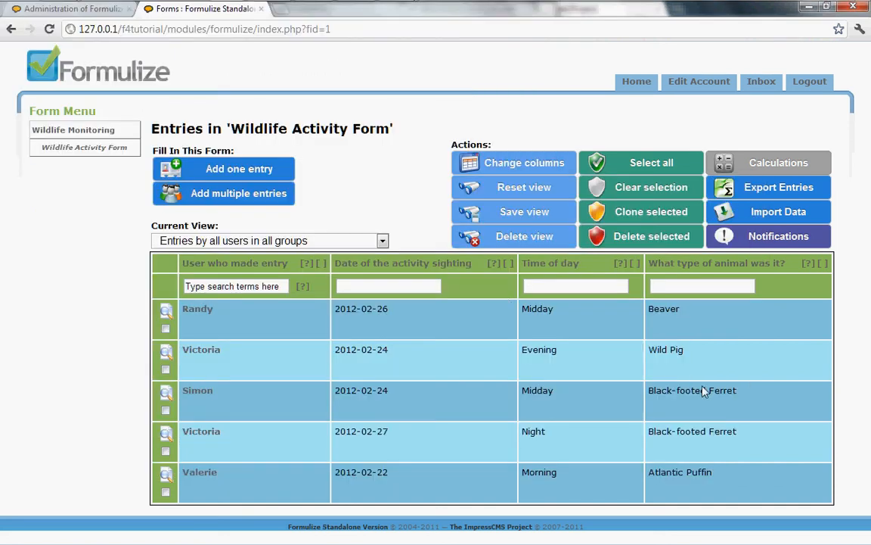
mouse_move(346, 9)
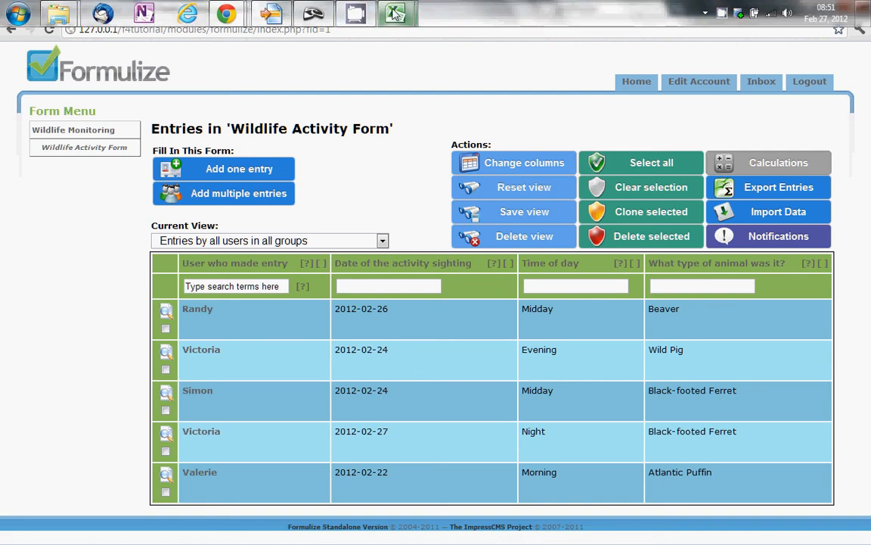
mouse_move(397, 13)
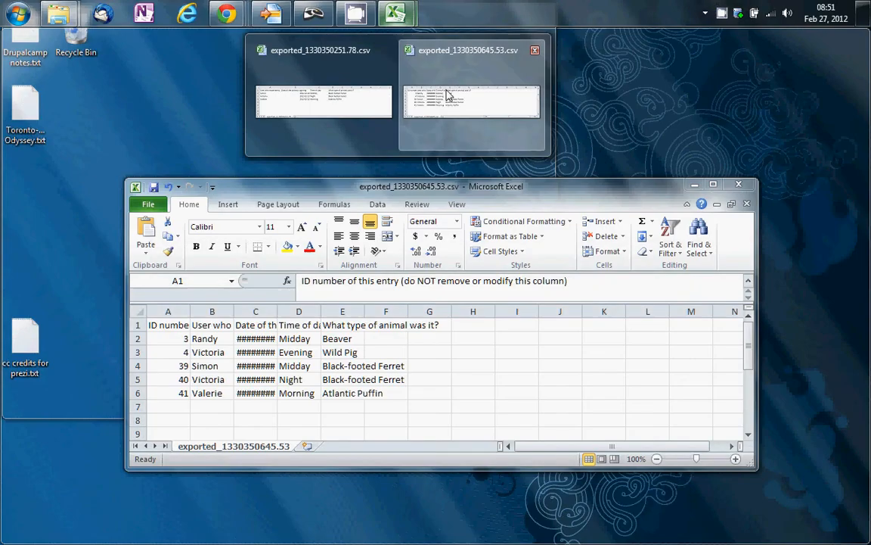
left_click(446, 94)
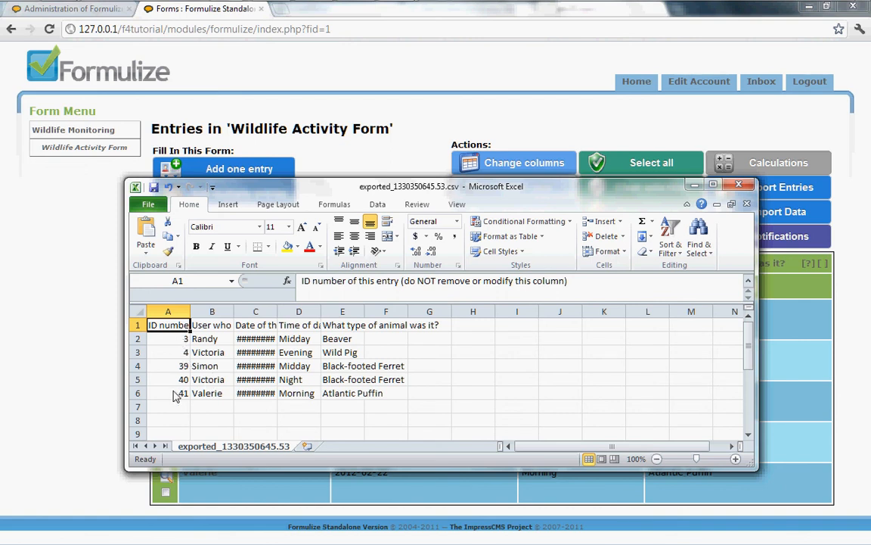
Widen columns A to D of the exported spreadsheet so the entry IDs, user names, dates and times of day are readable.
left_click_drag(190, 311, 369, 316)
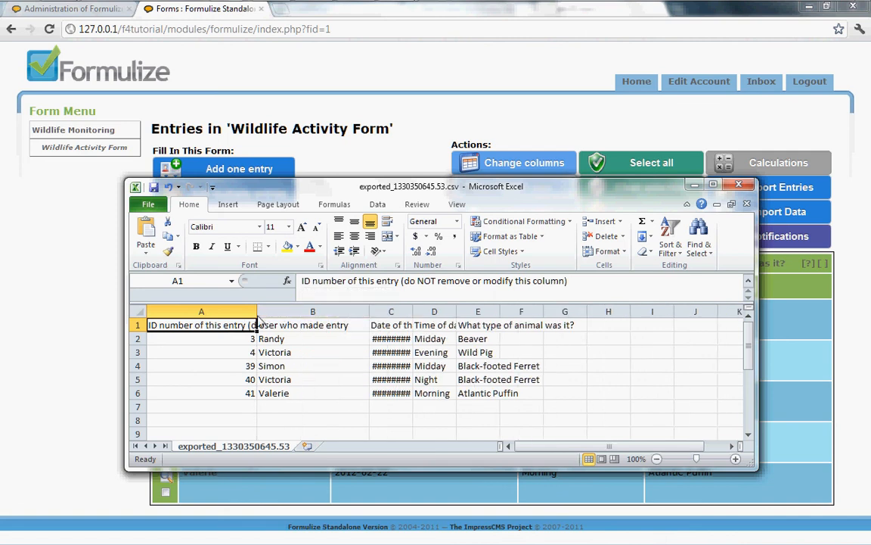
left_click_drag(257, 313, 356, 321)
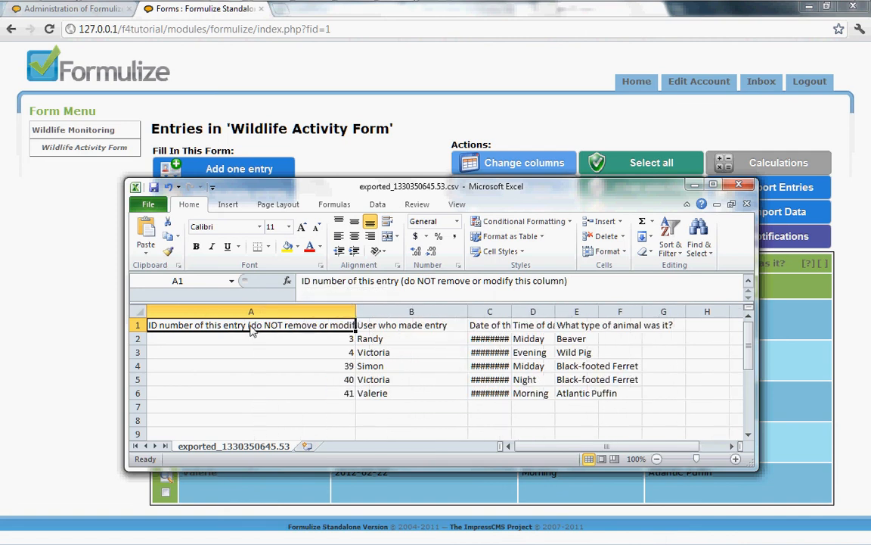
left_click_drag(356, 318, 246, 323)
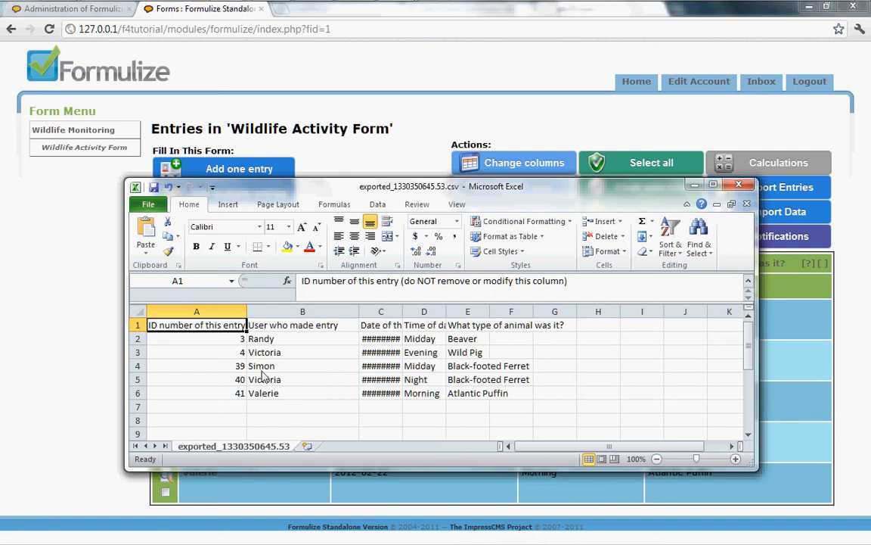
left_click_drag(359, 312, 540, 321)
Format column C, the date of the activity sighting, as a date in the 2001-03-14 style.
left_click(391, 313)
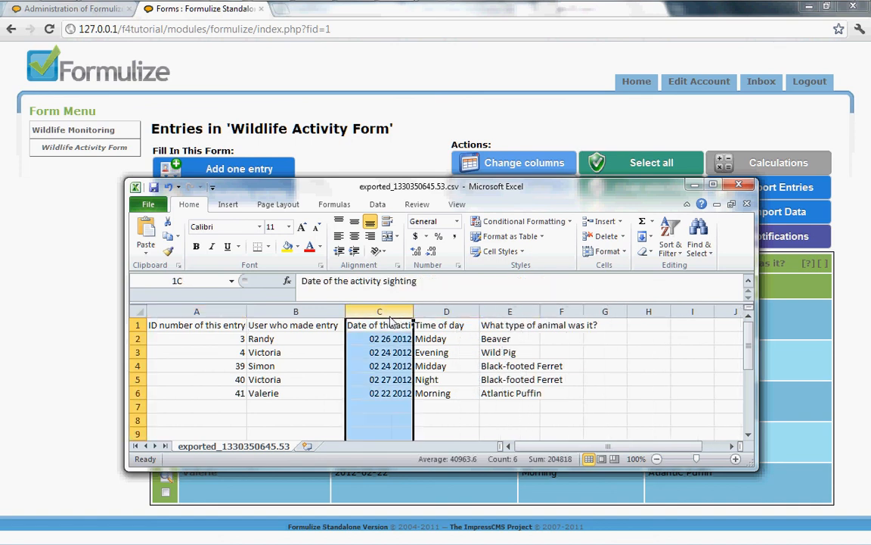
right_click(385, 313)
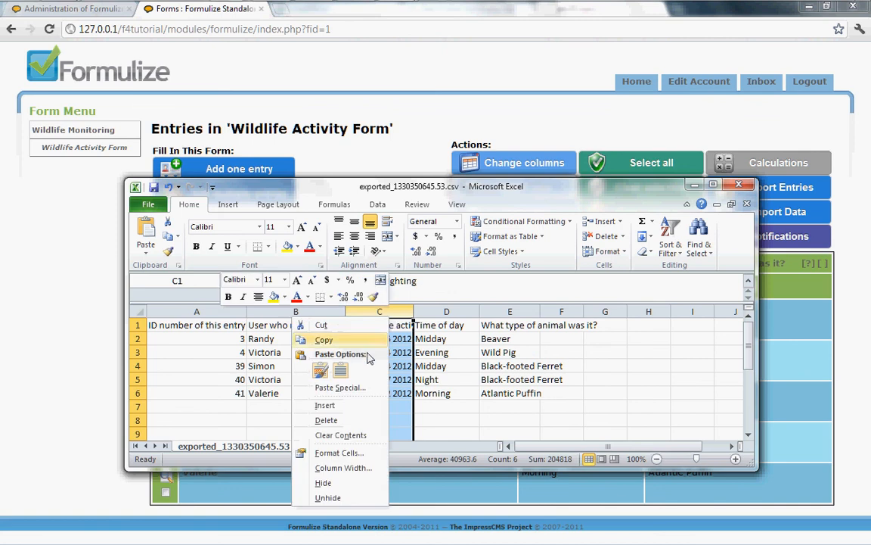
left_click(335, 454)
left_click(179, 326)
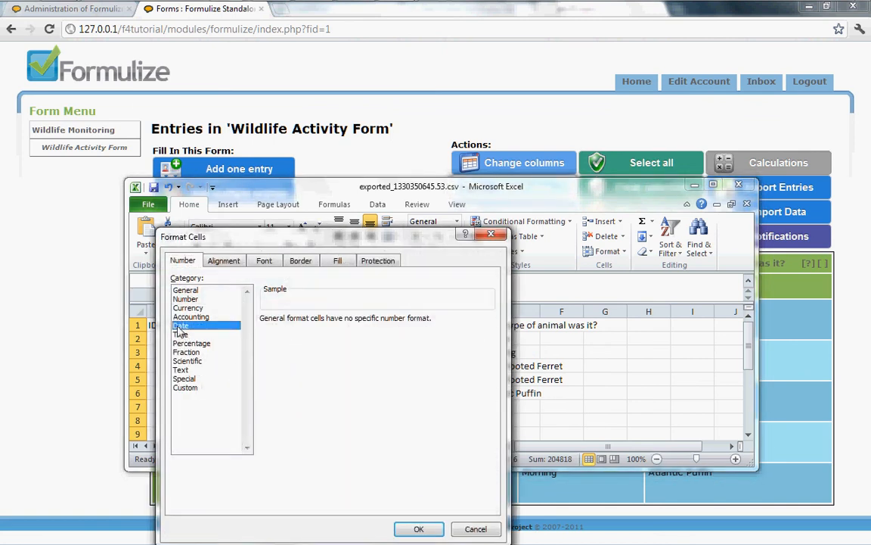
left_click(291, 374)
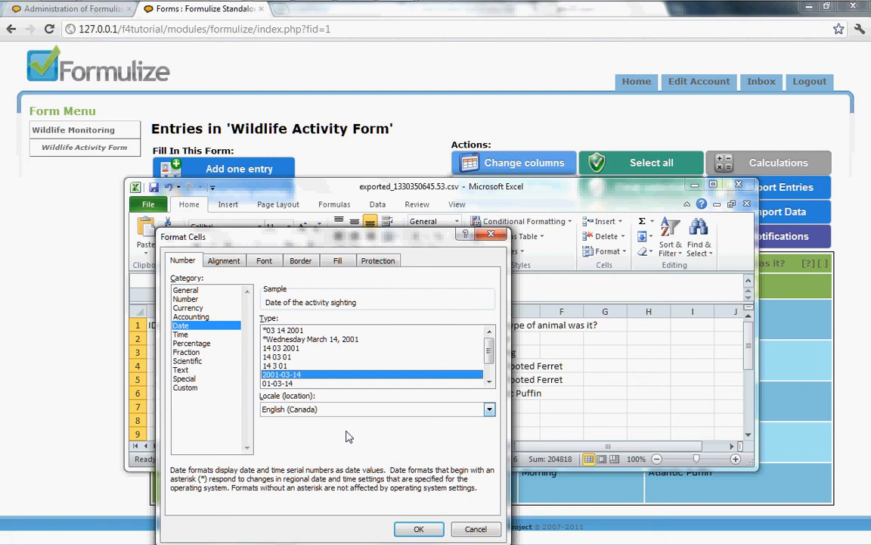
left_click(417, 530)
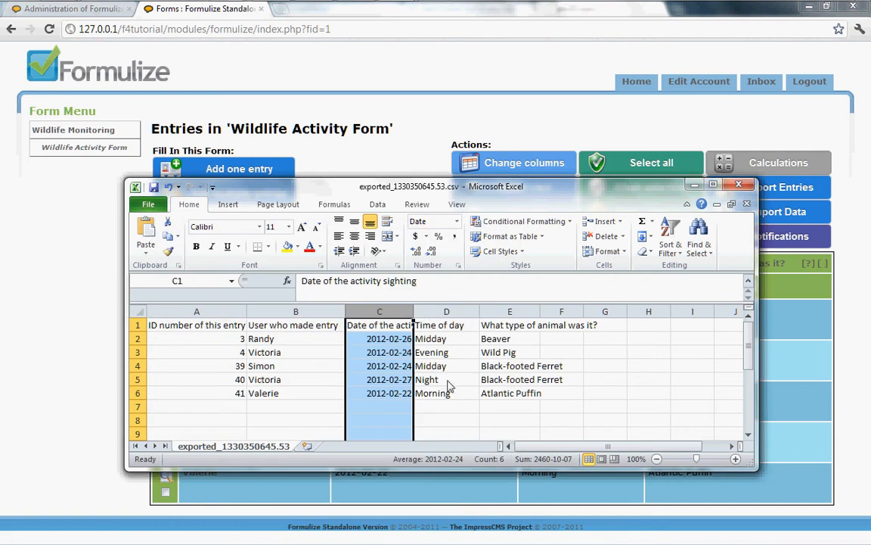
Change the time of day in cell D5 to Evening.
left_click(472, 384)
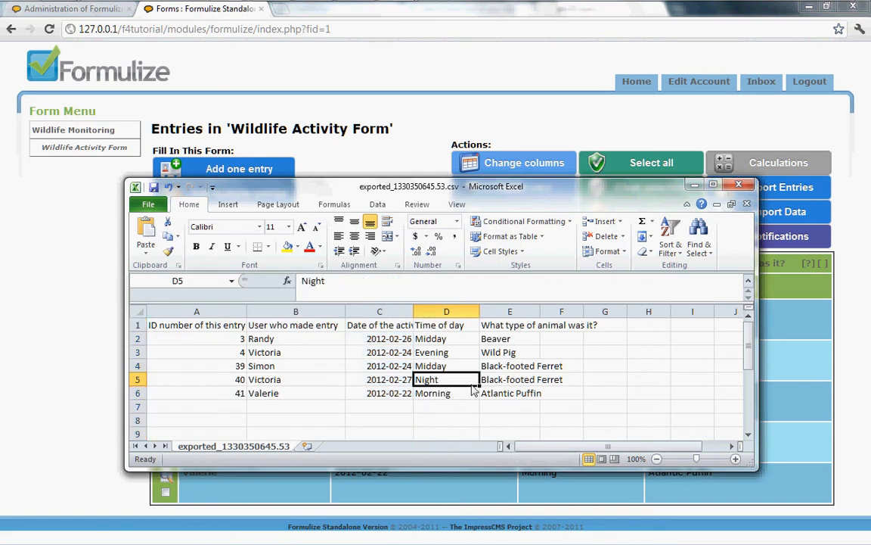
type("Evening")
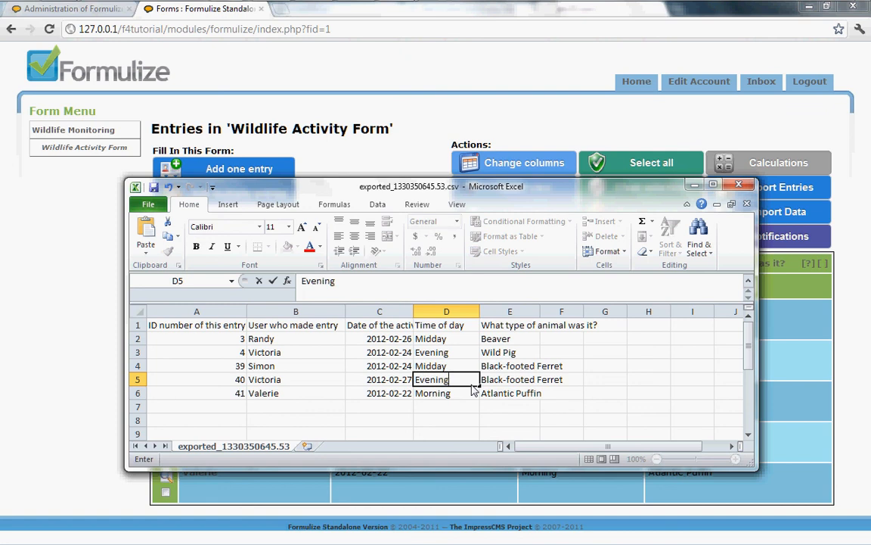
key("Return")
Change the sighting date in cell C6 to 2012-02-29 and save the spreadsheet, keeping the CSV format.
key("Left")
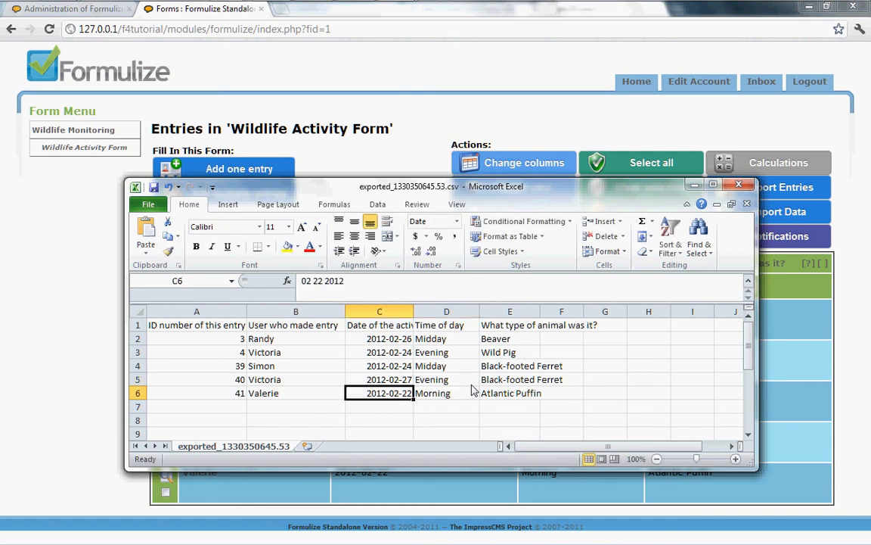
key("F2")
key("Left")
key("Left")
key("Left")
key("Left")
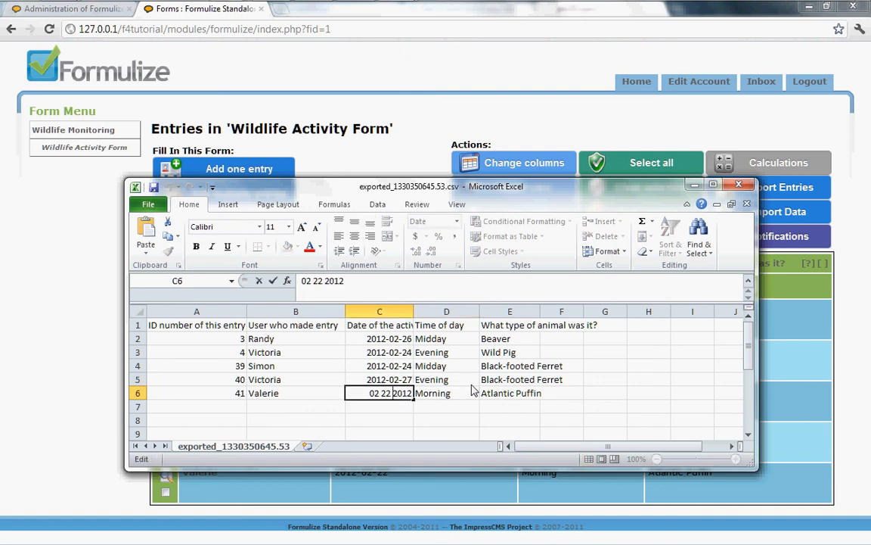
key("Left")
key("Left")
type("9")
key("Delete")
key("Return")
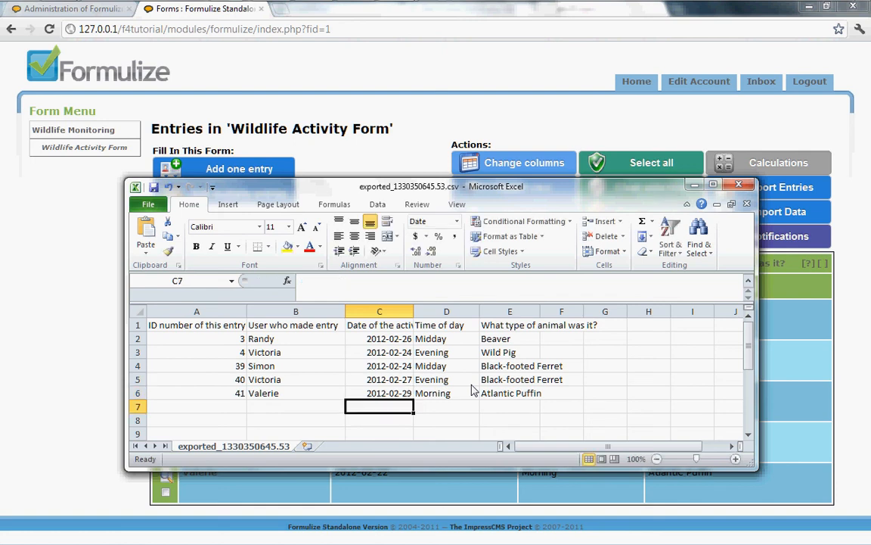
left_click(153, 187)
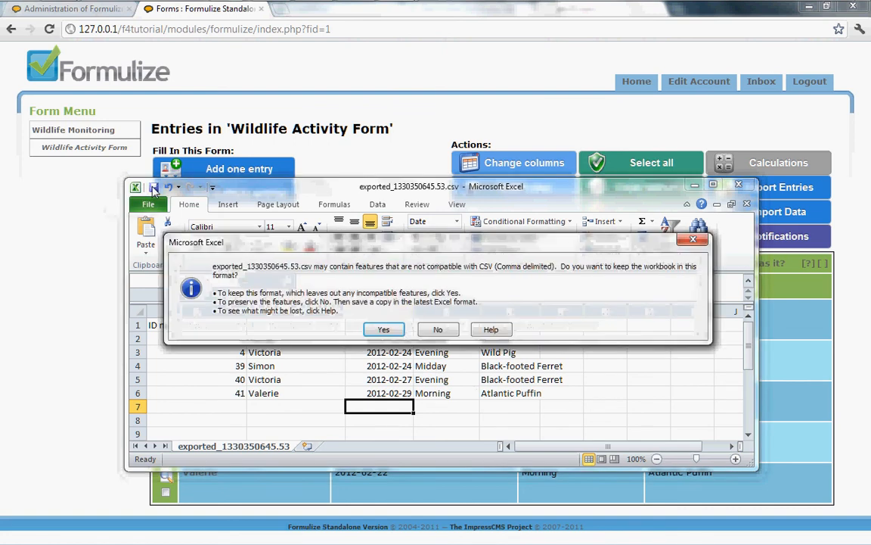
left_click(383, 331)
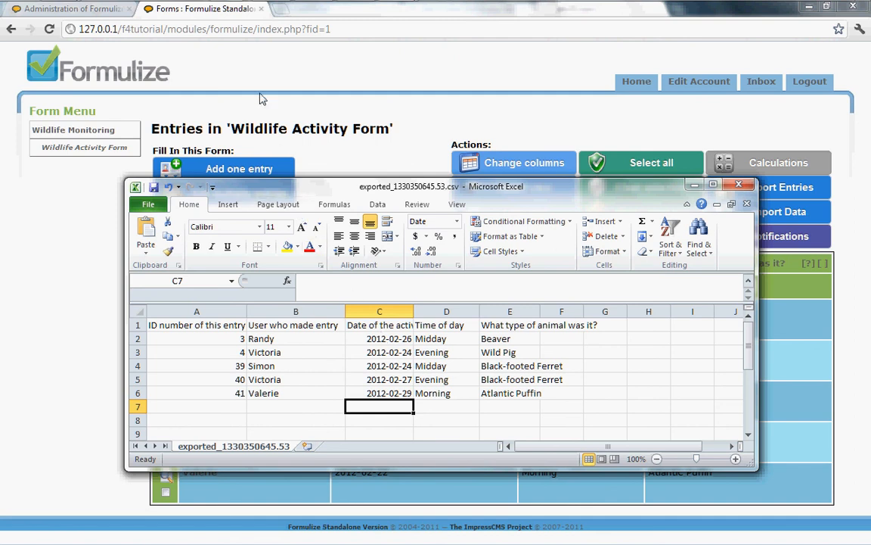
Switch to Chrome, upload exported_1330350645.53.csv through the form's import page with automatic validation on, and return to the entries list.
left_click(792, 217)
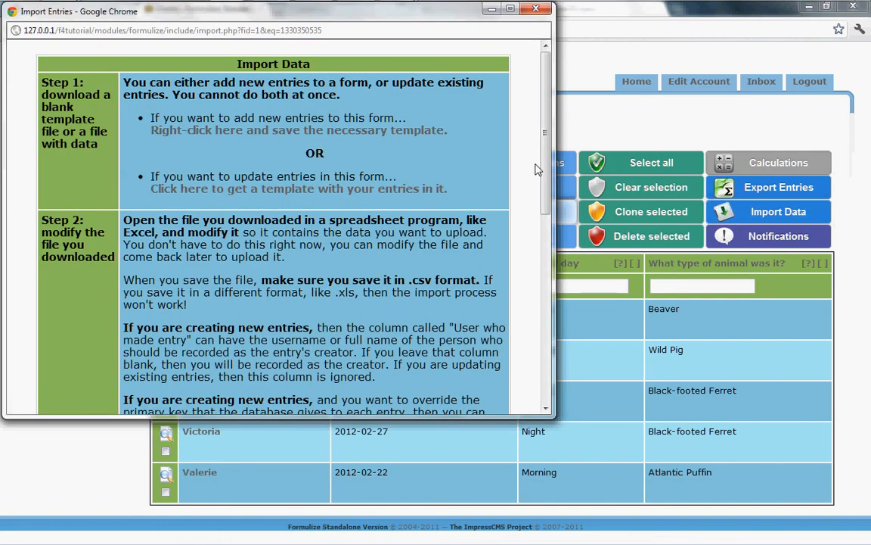
left_click_drag(545, 170, 548, 358)
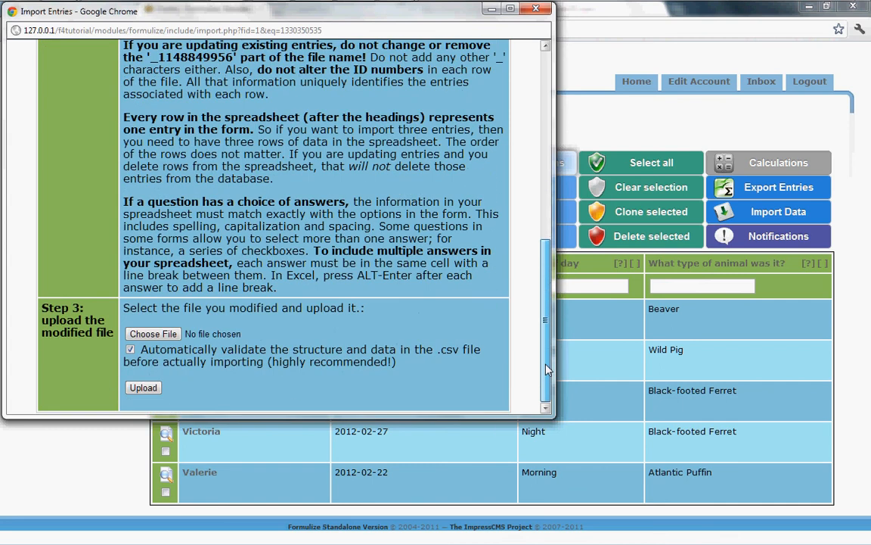
left_click(158, 337)
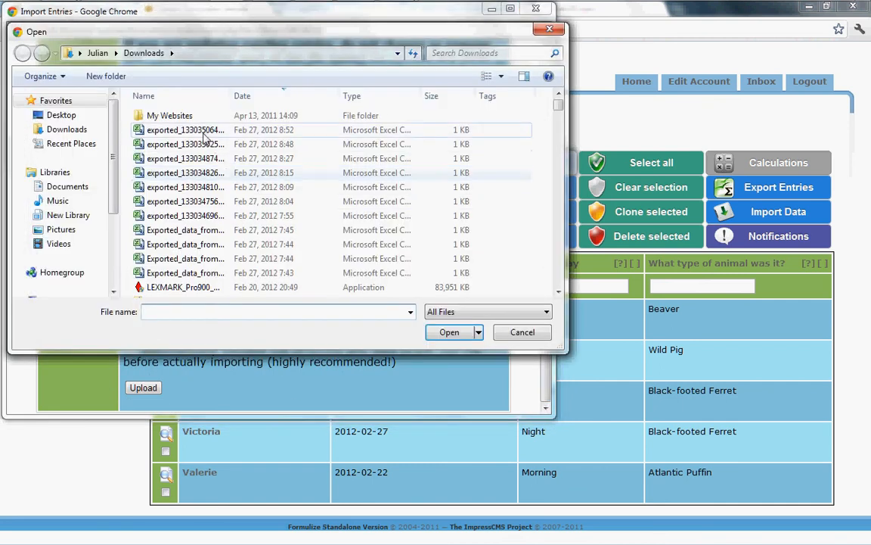
left_click(202, 131)
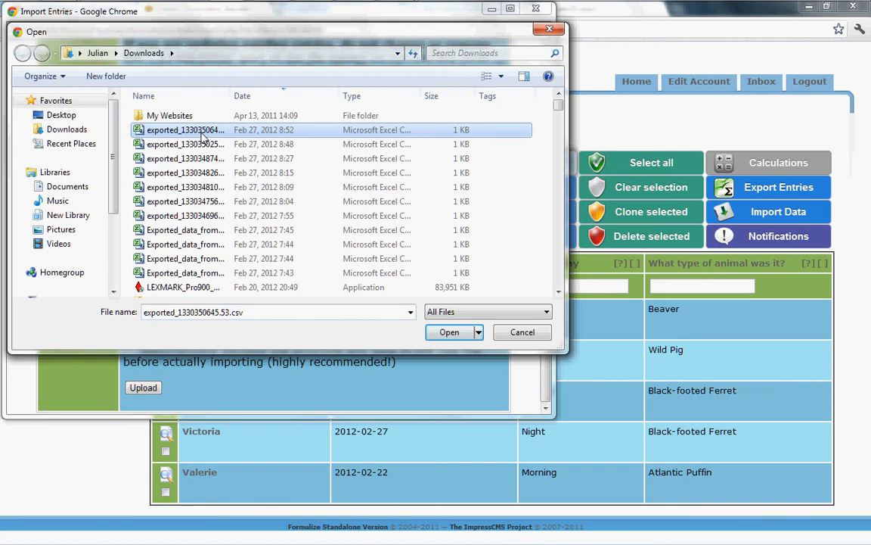
left_click(449, 333)
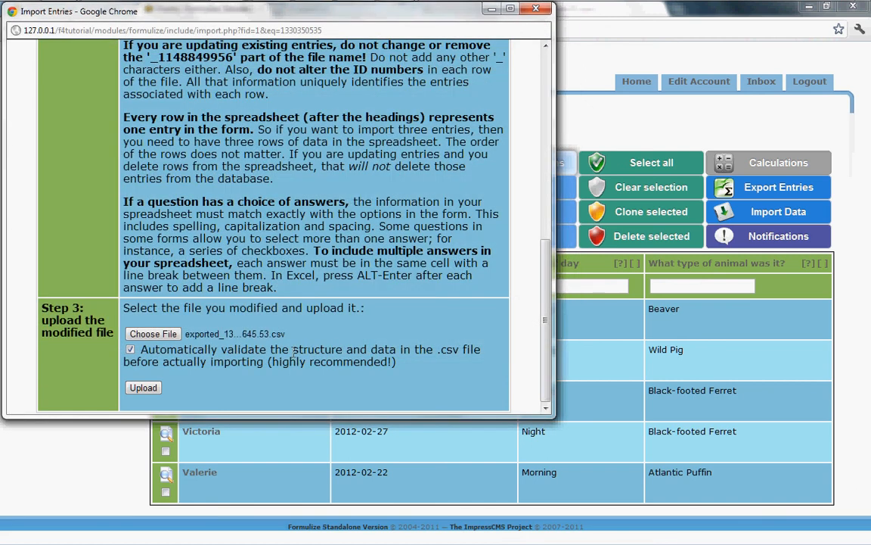
left_click(142, 390)
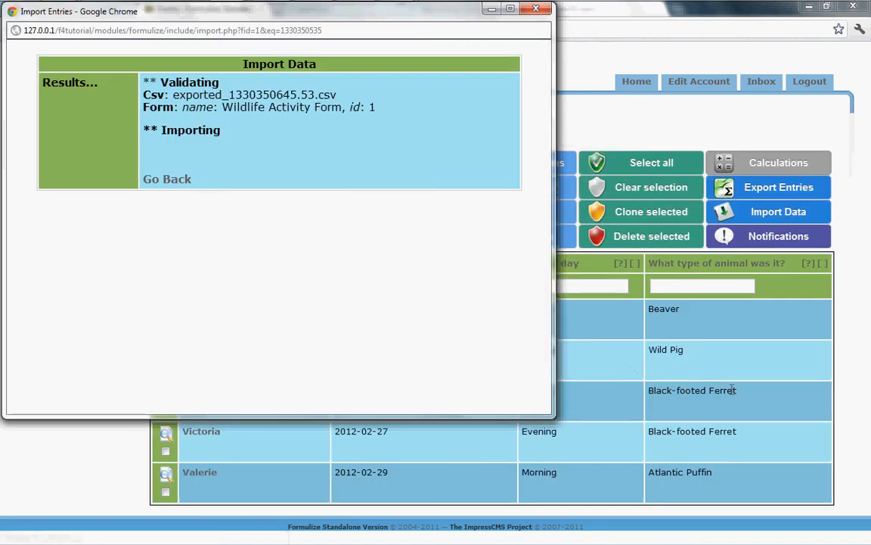
left_click(844, 426)
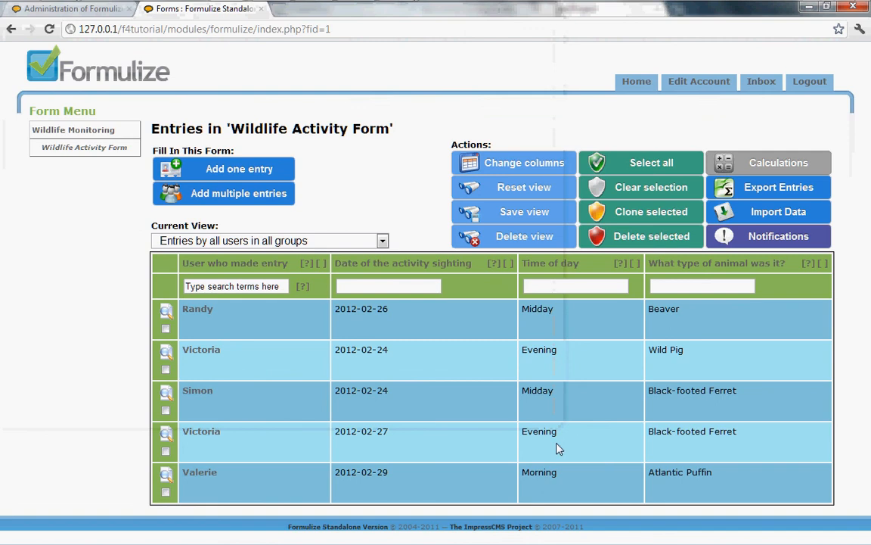